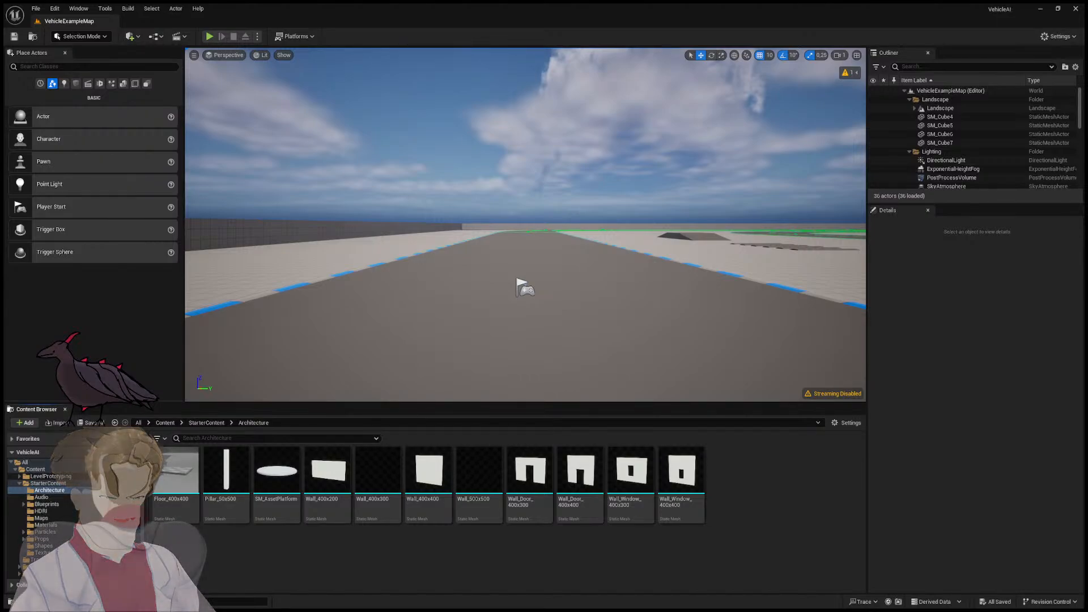
Step: Play the level and test-drive the car forward along the track, brake into reverse, and accelerate again
key("alt+p")
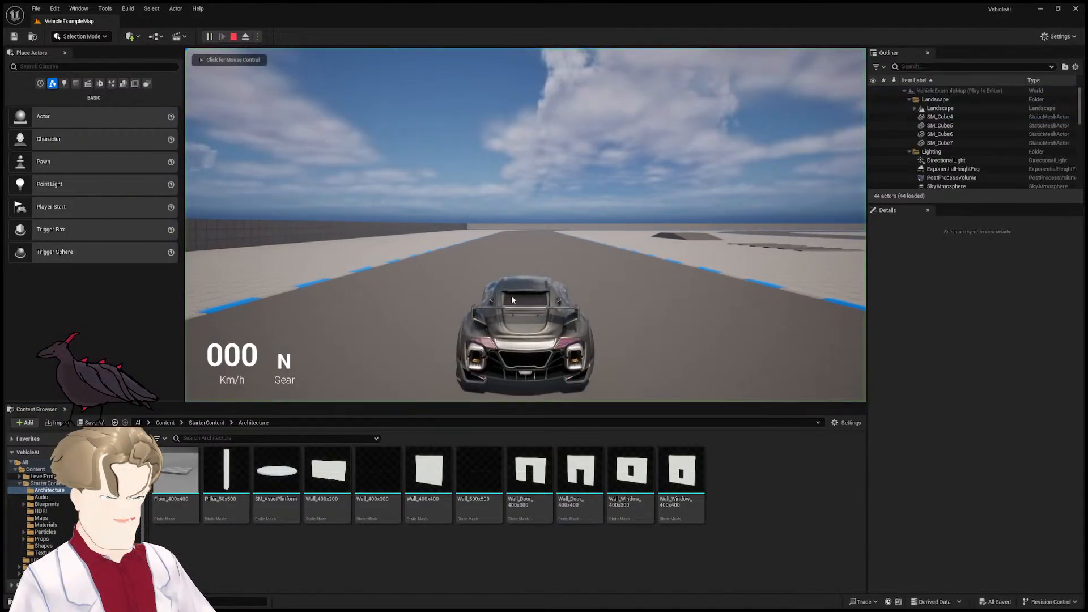
key("w")
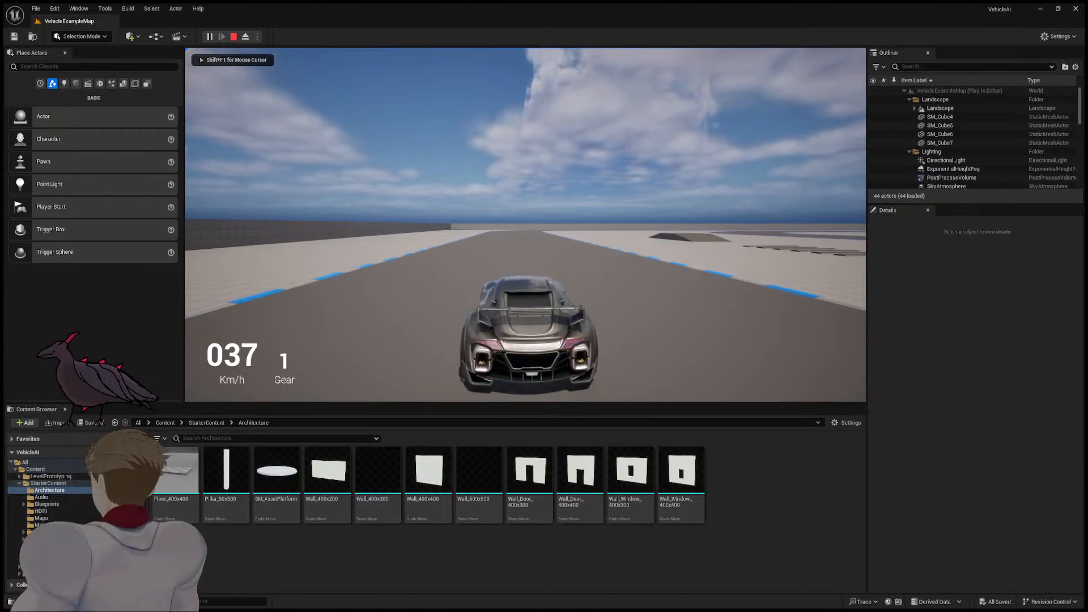
key("s")
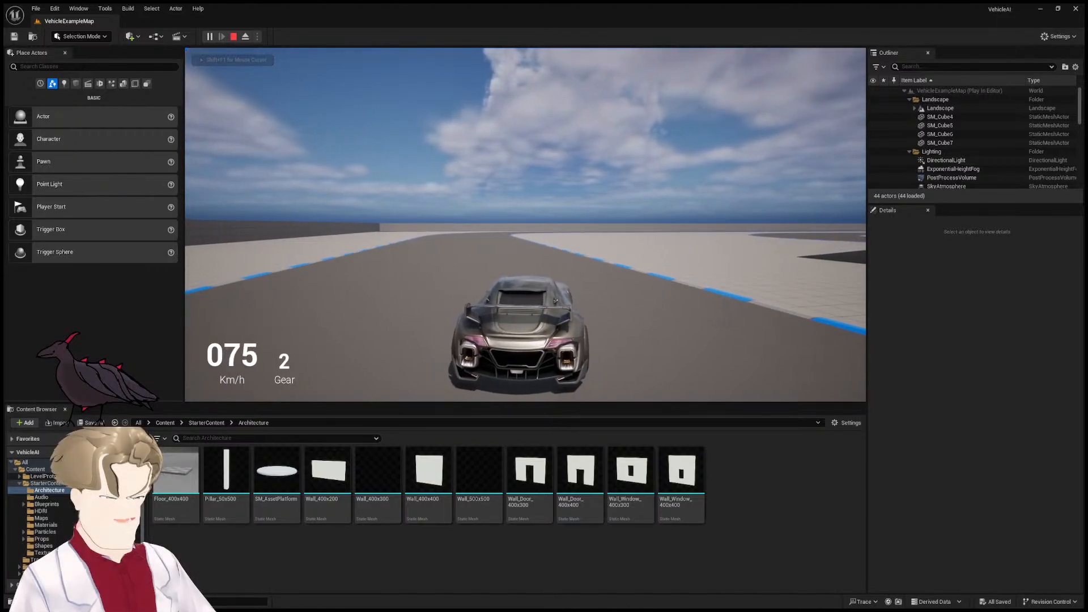
key("s")
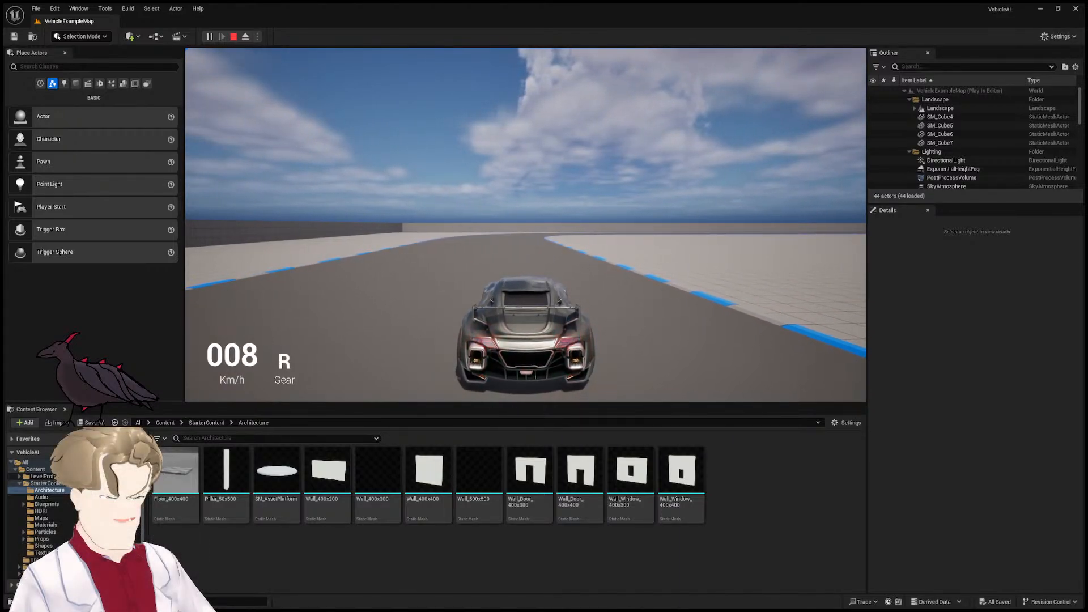
key("w")
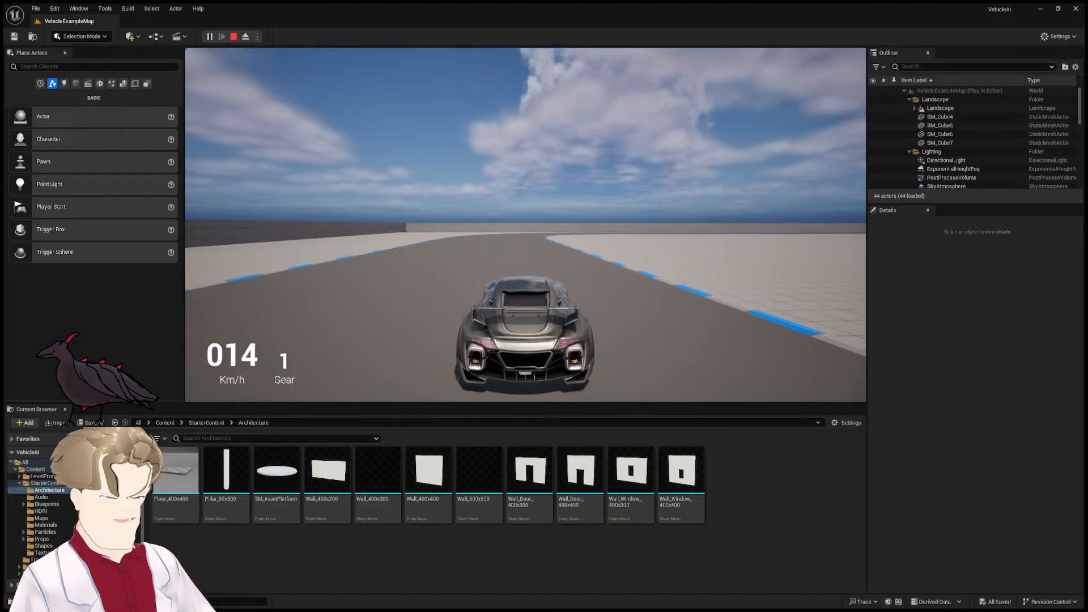
key("w")
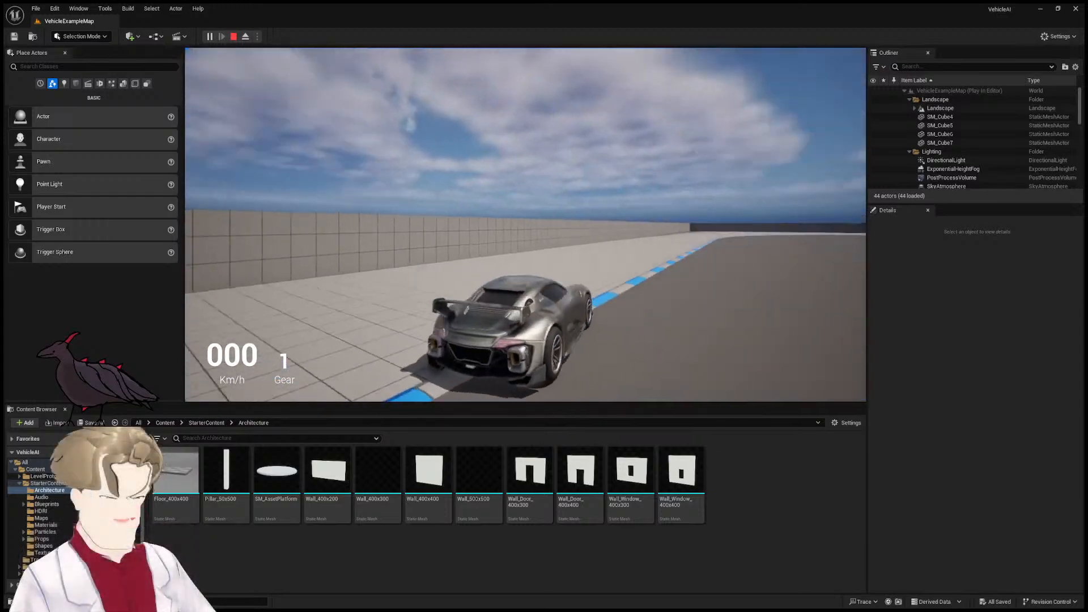
Step: Switch to the hood camera and drive the car around the track's bend toward the boundary wall
key("c")
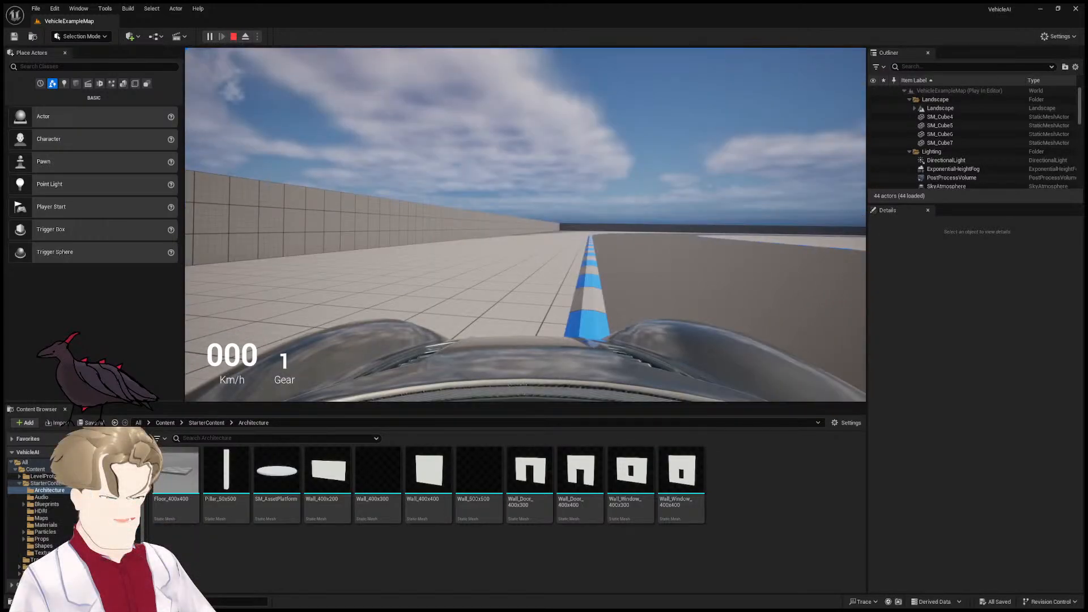
key("w")
key("d")
key("w")
key("a")
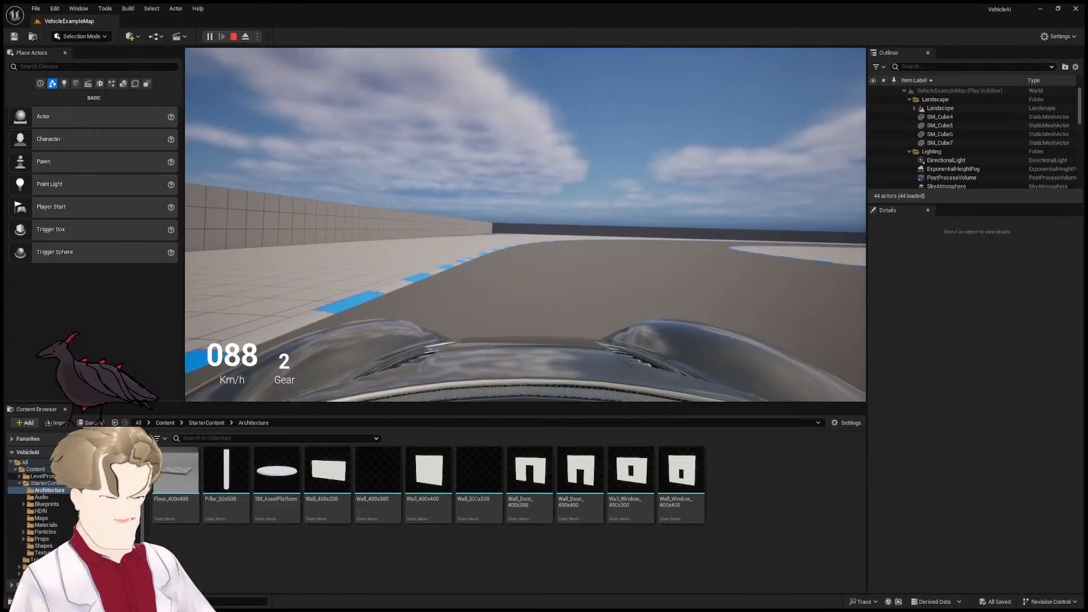
key("w")
key("d")
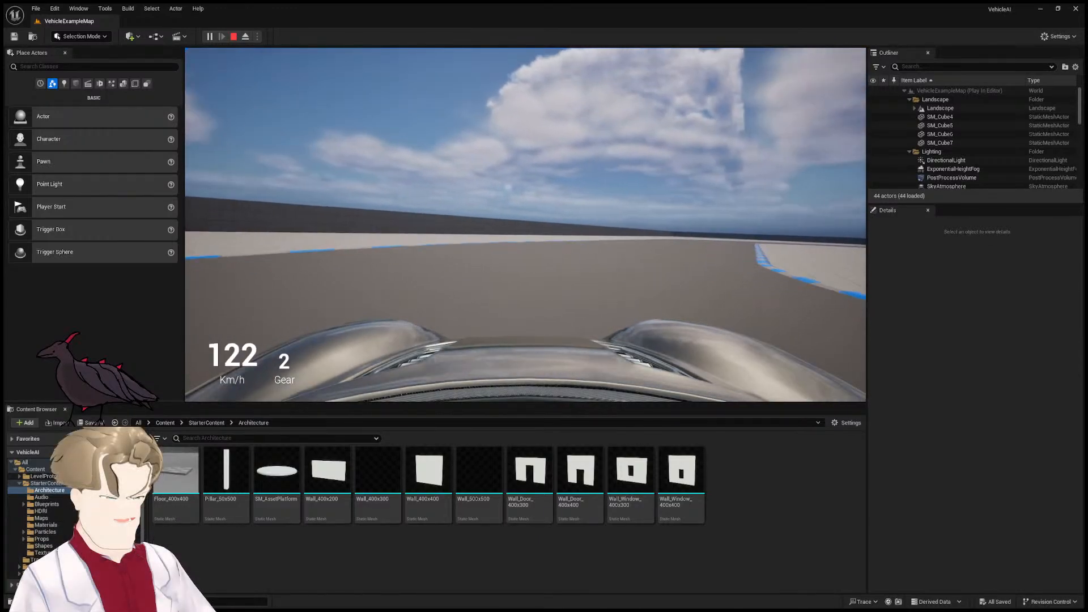
key("w")
key("d")
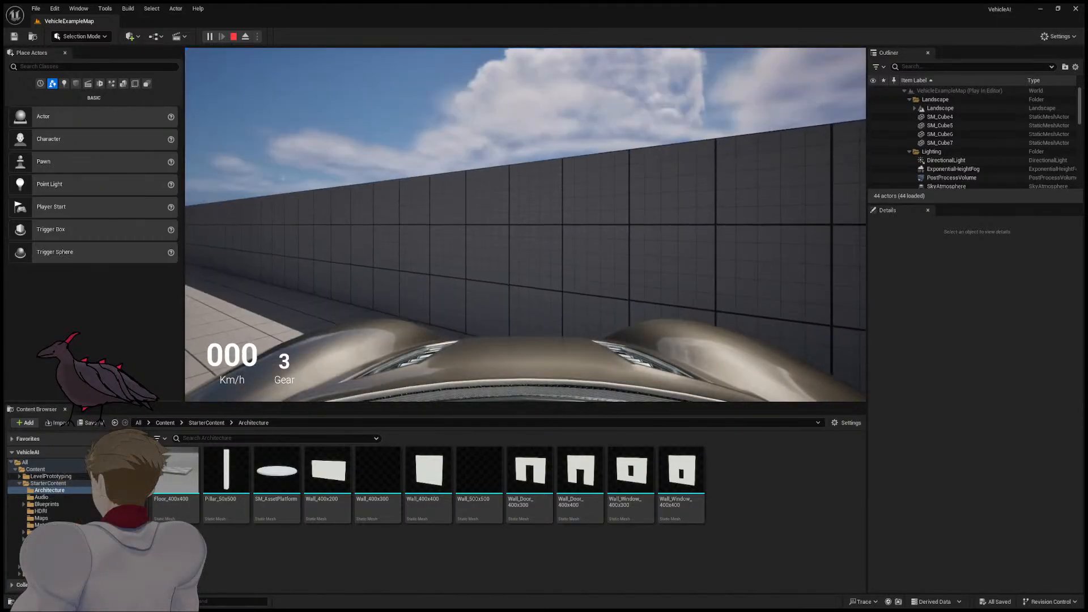
Step: Reset the car beside the wall and restore the chase camera, ending the play session
key("r")
key("r")
key("r")
key("r")
key("r")
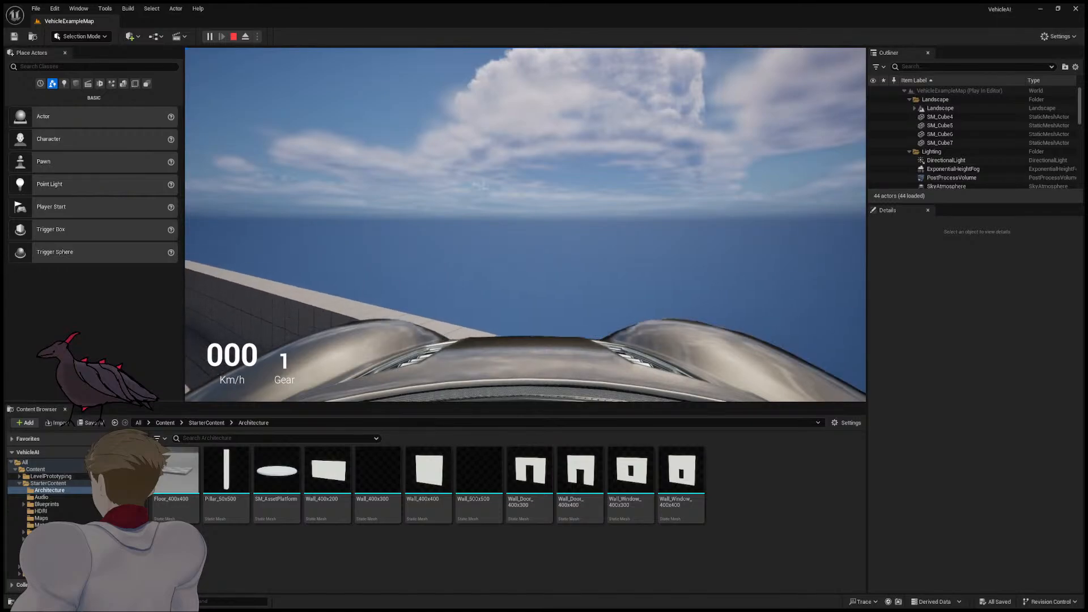
key("c")
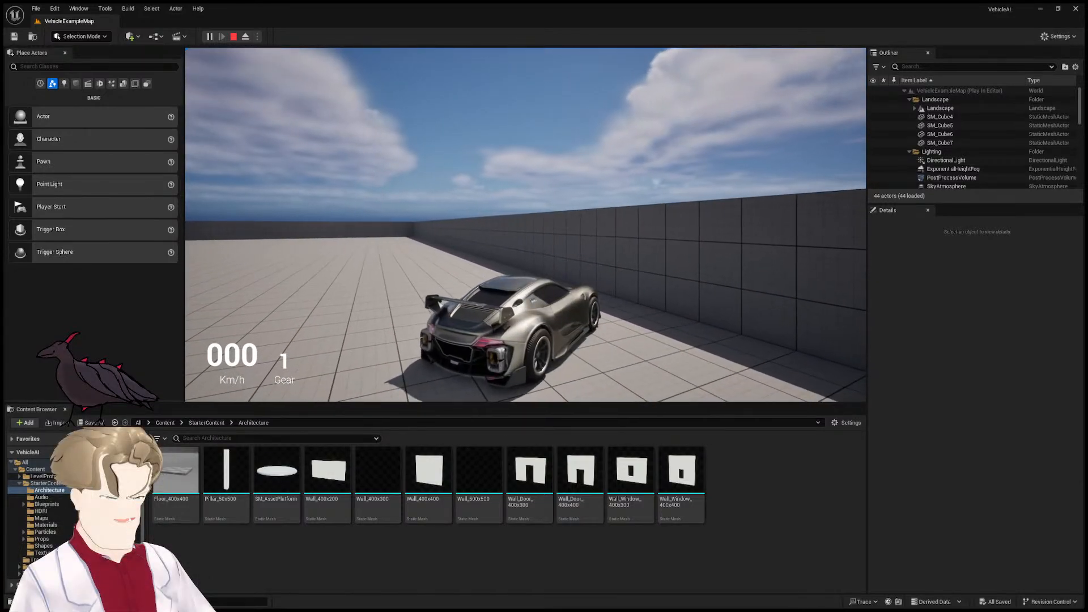
key("Escape")
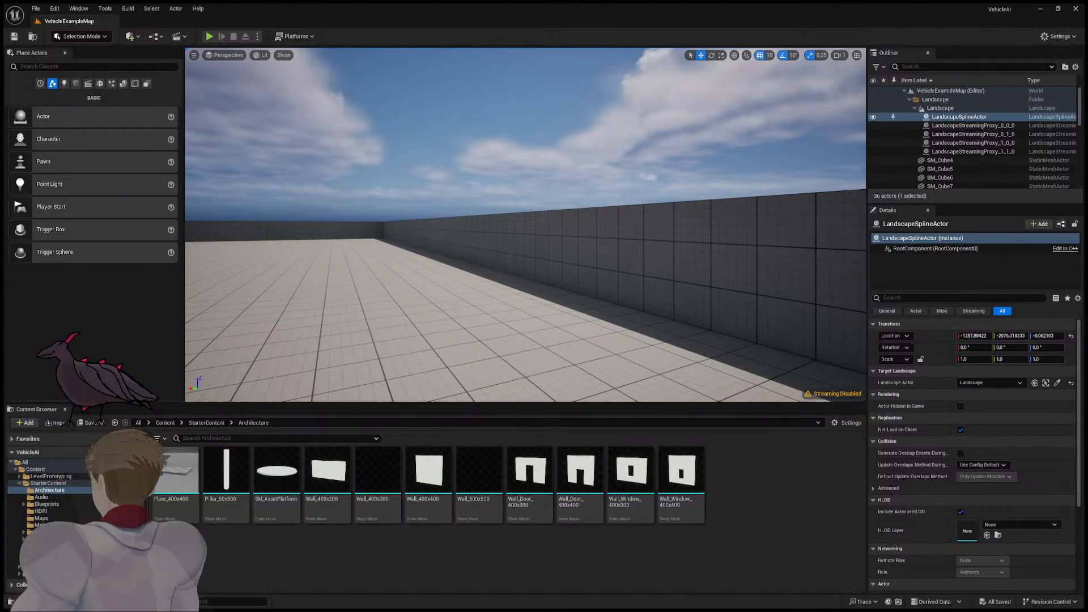
Step: Focus the view on LandscapeStreamingProxy_0_1_0 to inspect the track, and collapse the Landscape folder
key("Down")
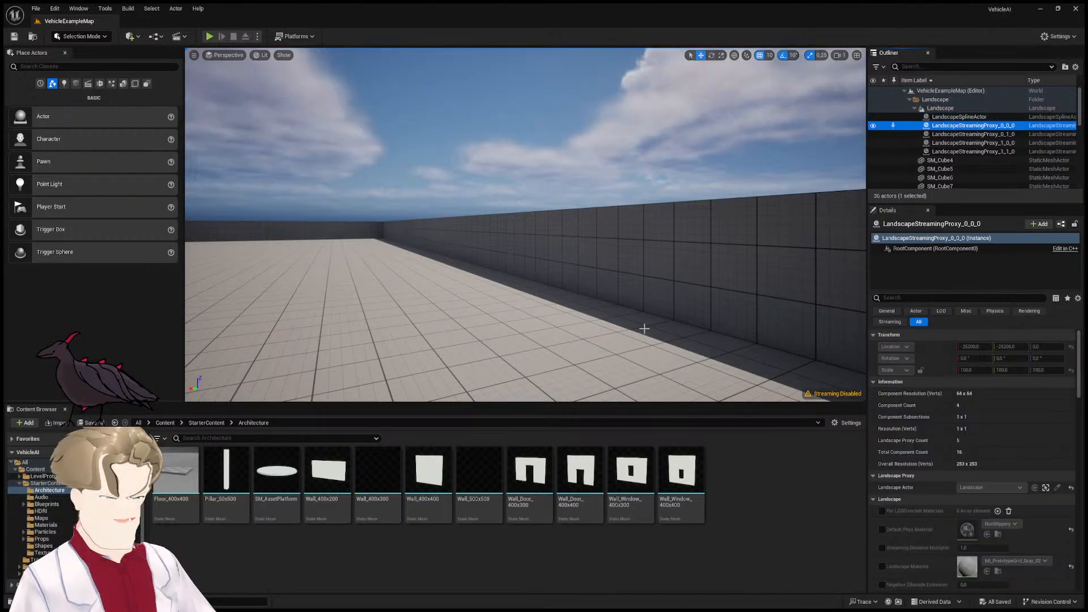
left_click(568, 293)
key("f")
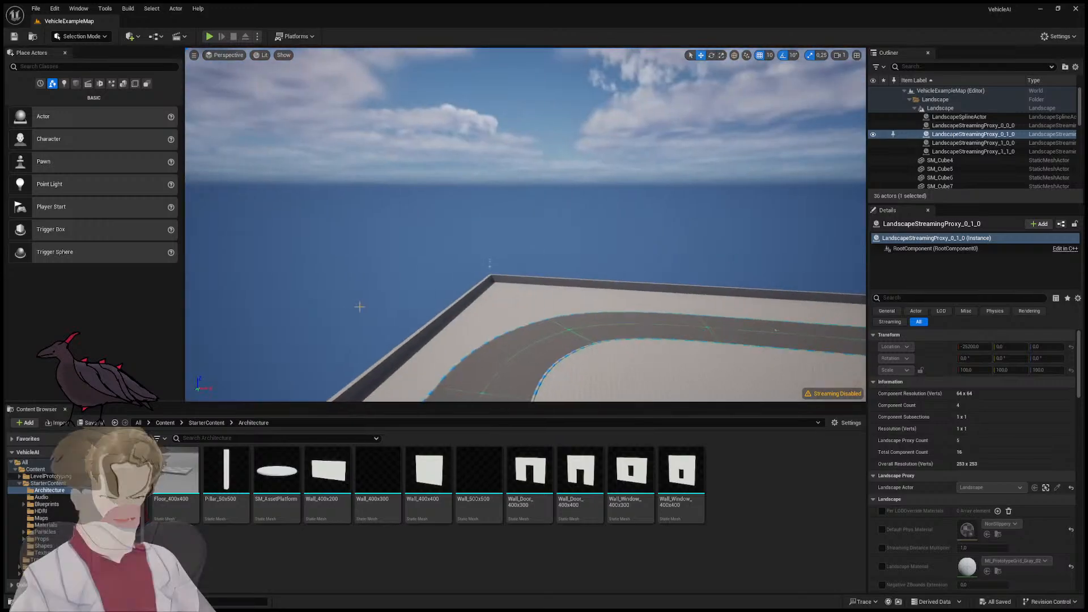
right_click_drag(550, 341, 584, 333)
right_click_drag(454, 217, 448, 164)
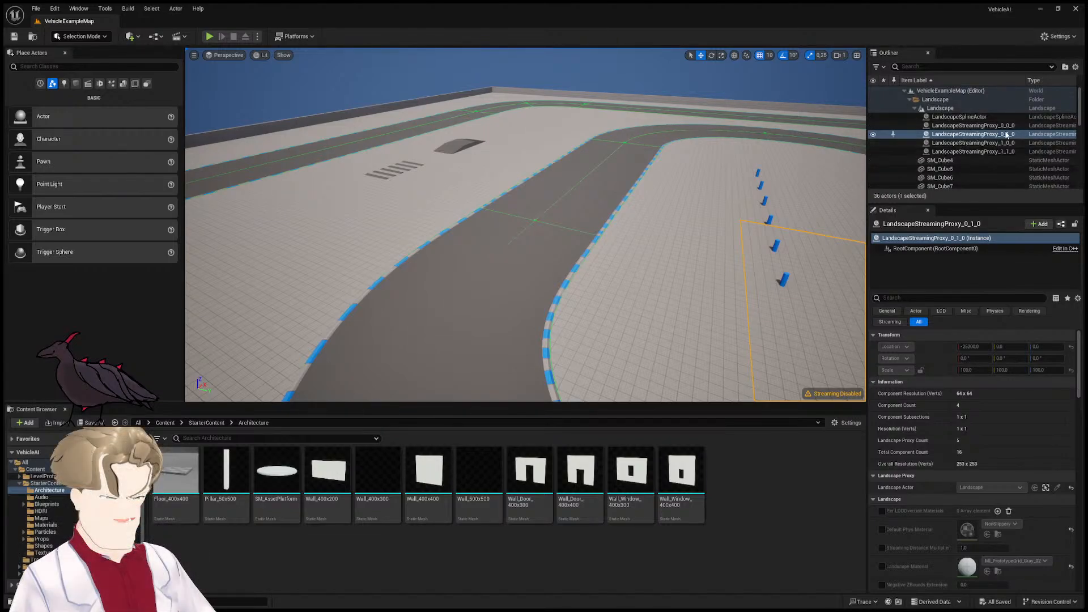
left_click(909, 100)
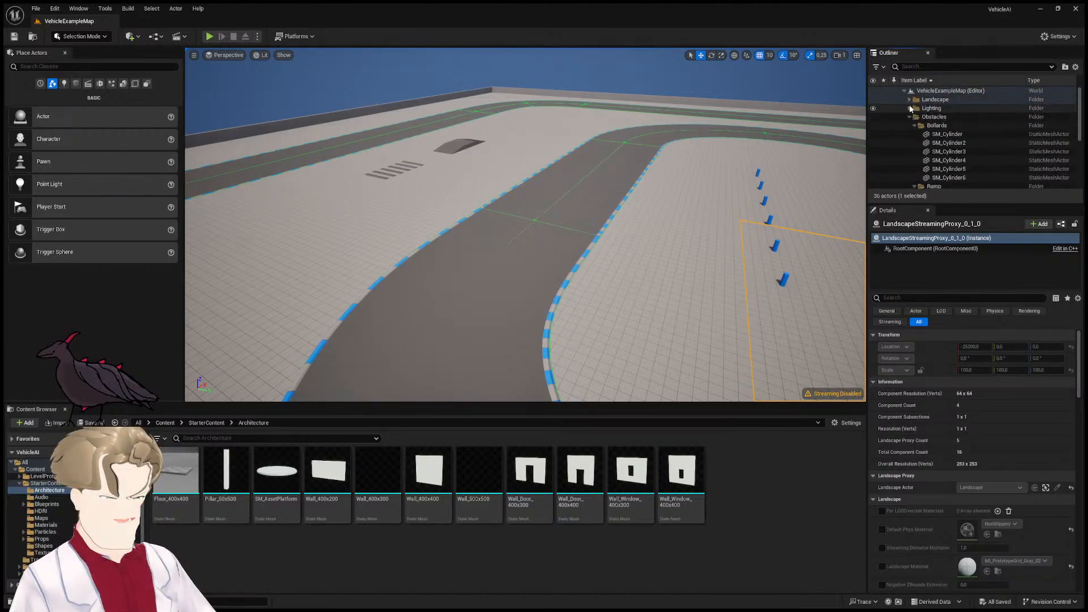
Step: Select the six bollard cylinders and add SM_Cube, SM_Ramp and SM_Ramp2 from the Ramp folder to the selection
left_click(947, 134)
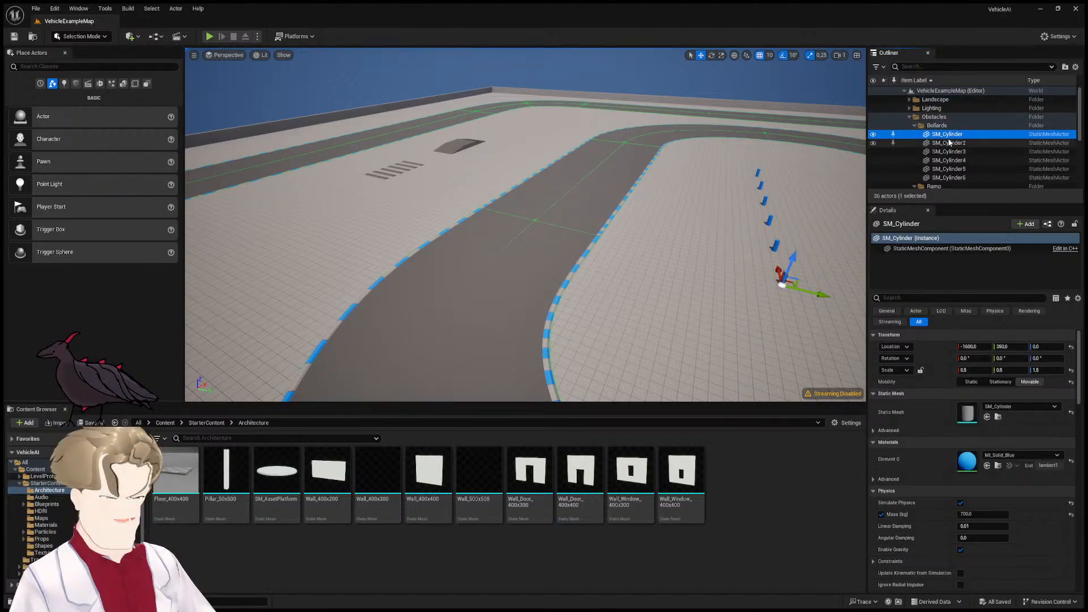
scroll(949, 147, "down", 1)
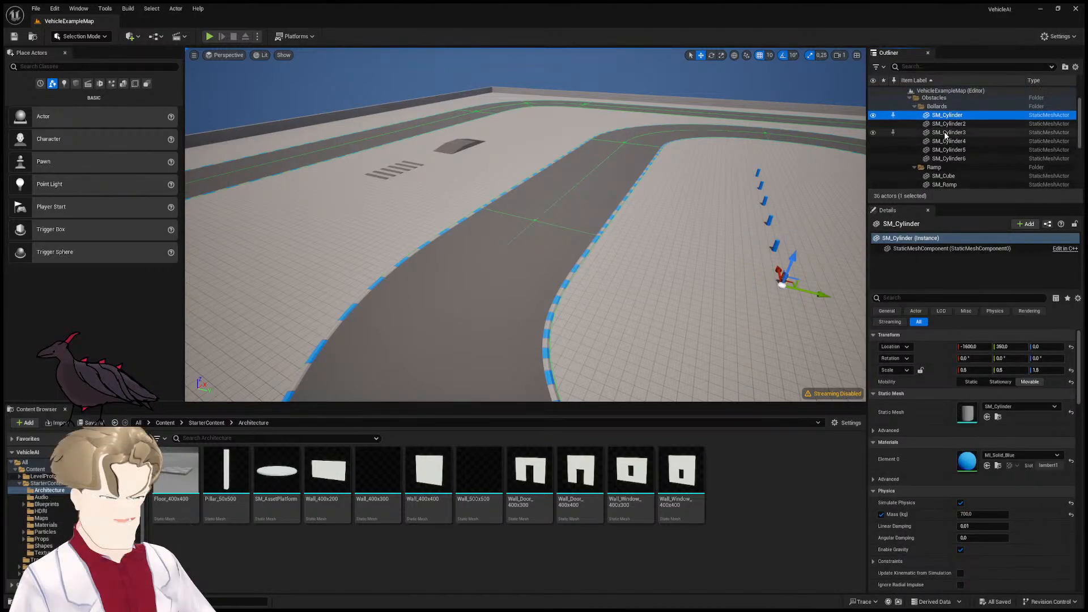
left_click(949, 158, "shift")
scroll(952, 153, "down", 1)
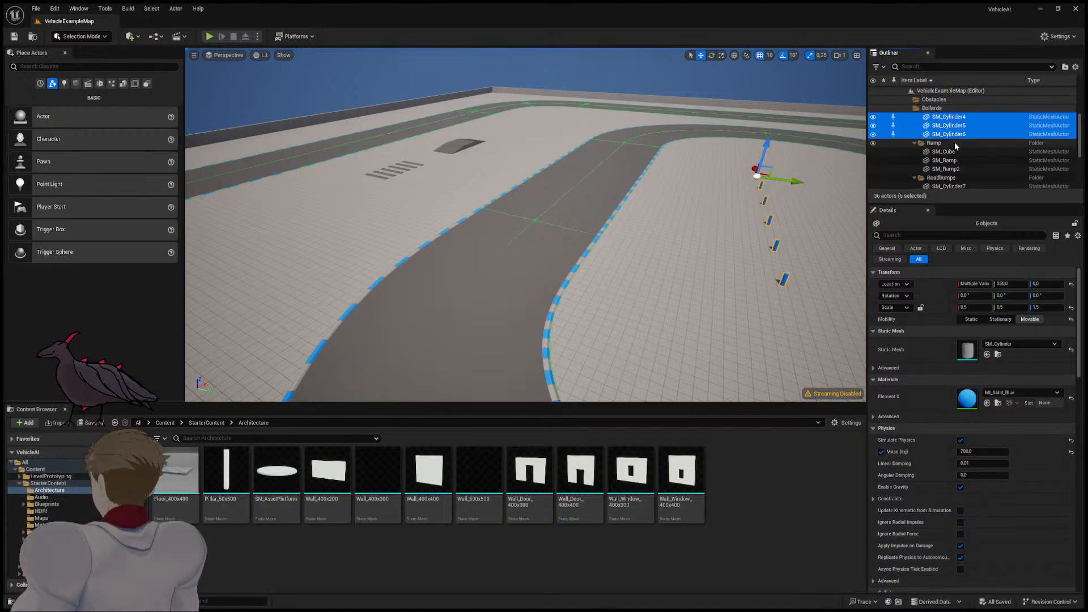
scroll(952, 148, "down", 2)
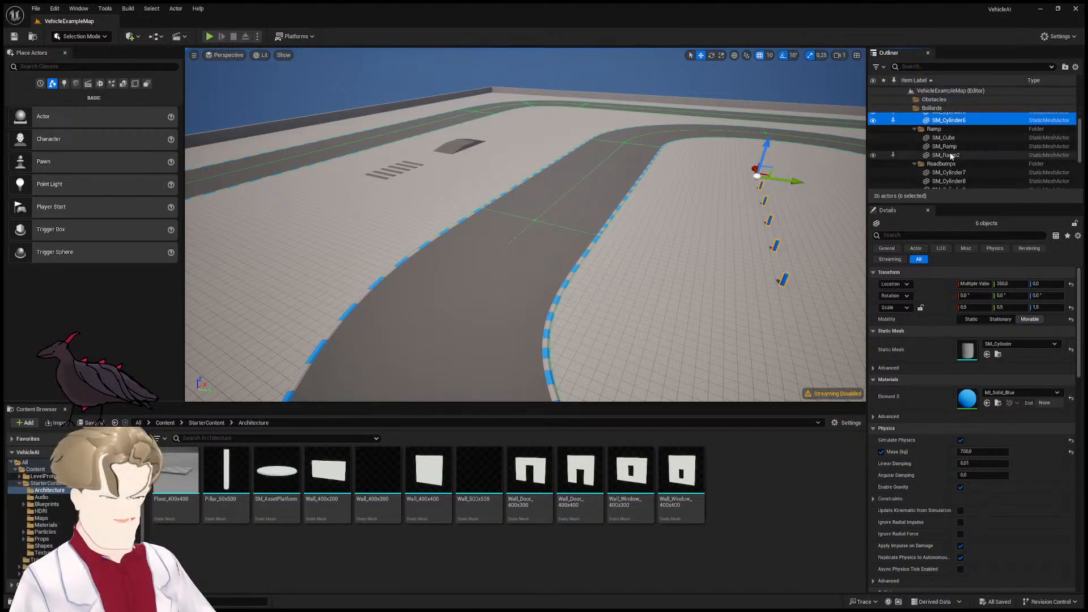
left_click(944, 137, "ctrl")
left_click(946, 146, "ctrl")
left_click(951, 155, "ctrl")
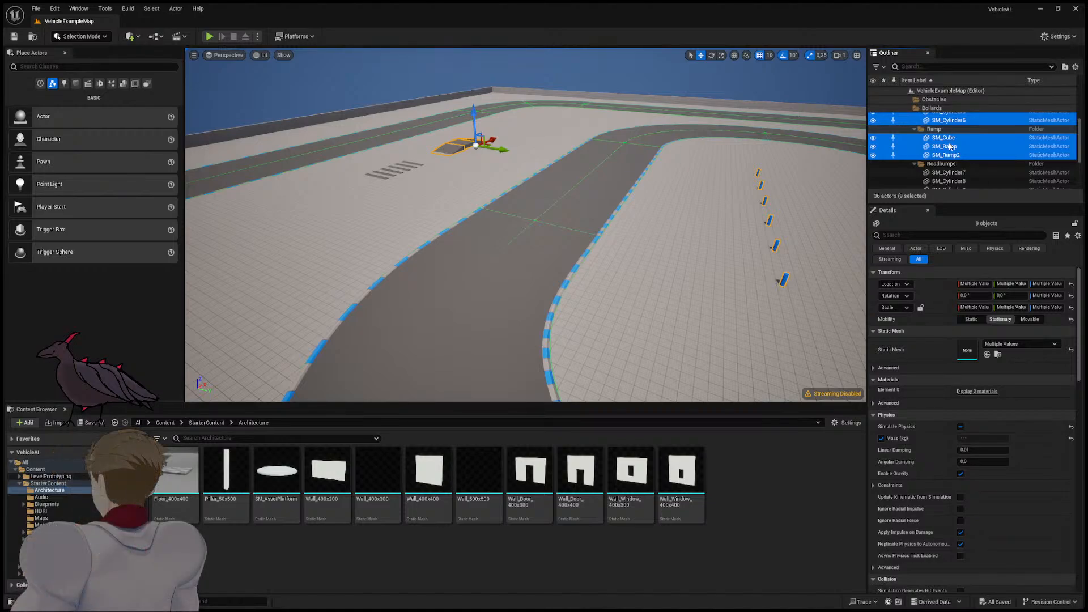
Step: Add the Roadbumps cylinders, SM_Cylinder7 through SM_Cylinder12, to the obstacle selection
scroll(967, 149, "down", 1)
scroll(504, 143, "up", 3)
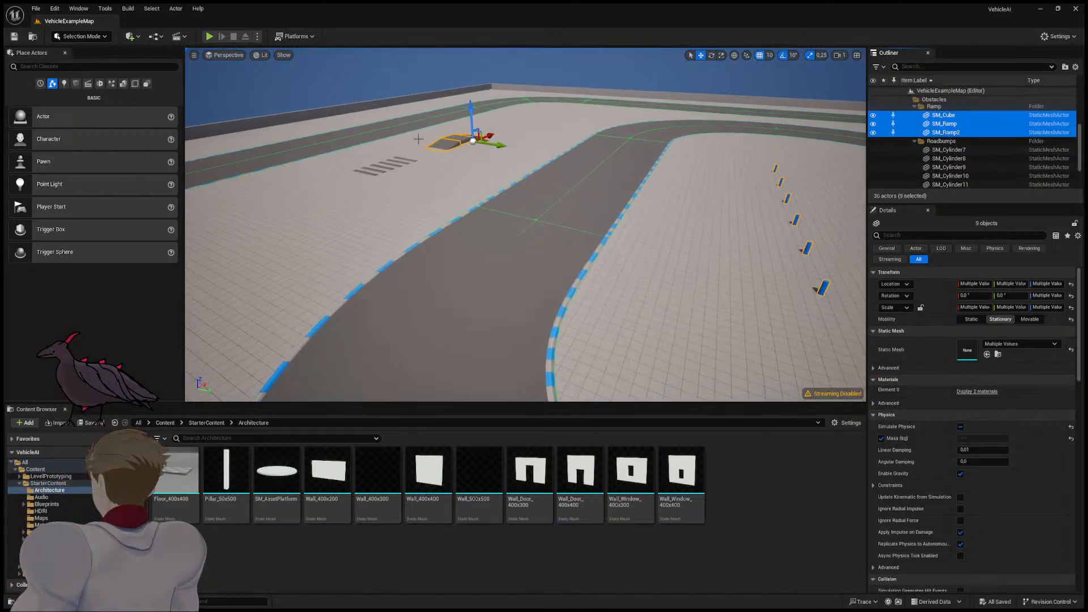
left_click(944, 115, "ctrl")
left_click(948, 150, "ctrl")
scroll(960, 156, "down", 1)
left_click(957, 153, "ctrl")
left_click(959, 163, "ctrl")
scroll(958, 163, "down", 2)
left_click(952, 132, "ctrl")
left_click(950, 141, "ctrl")
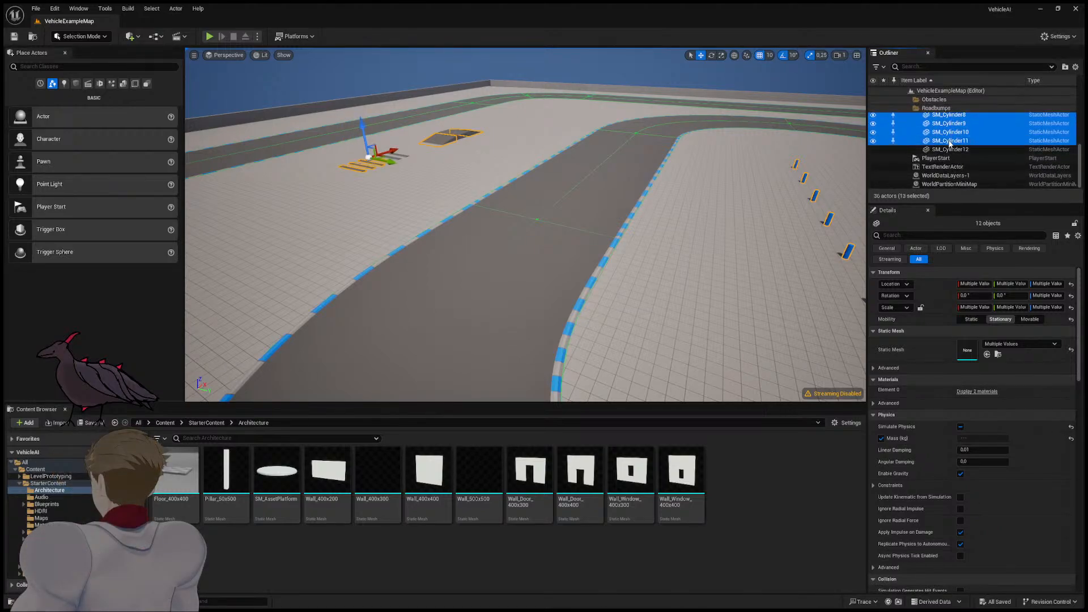
left_click(950, 150, "ctrl")
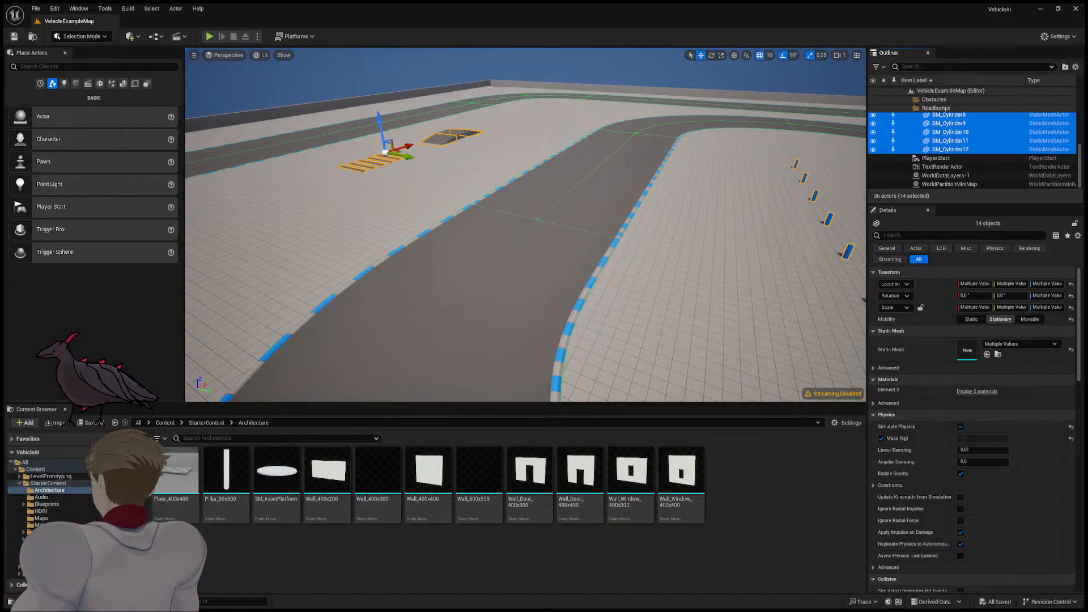
Step: Delete the Roadbumps folder inside the Obstacles folder
scroll(950, 140, "up", 2)
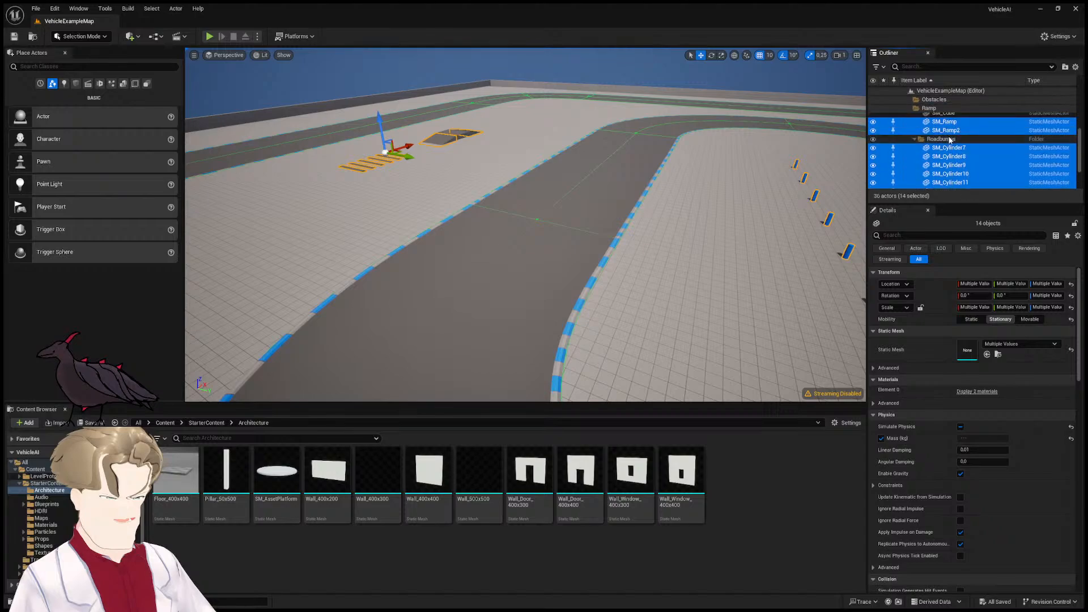
left_click(953, 142)
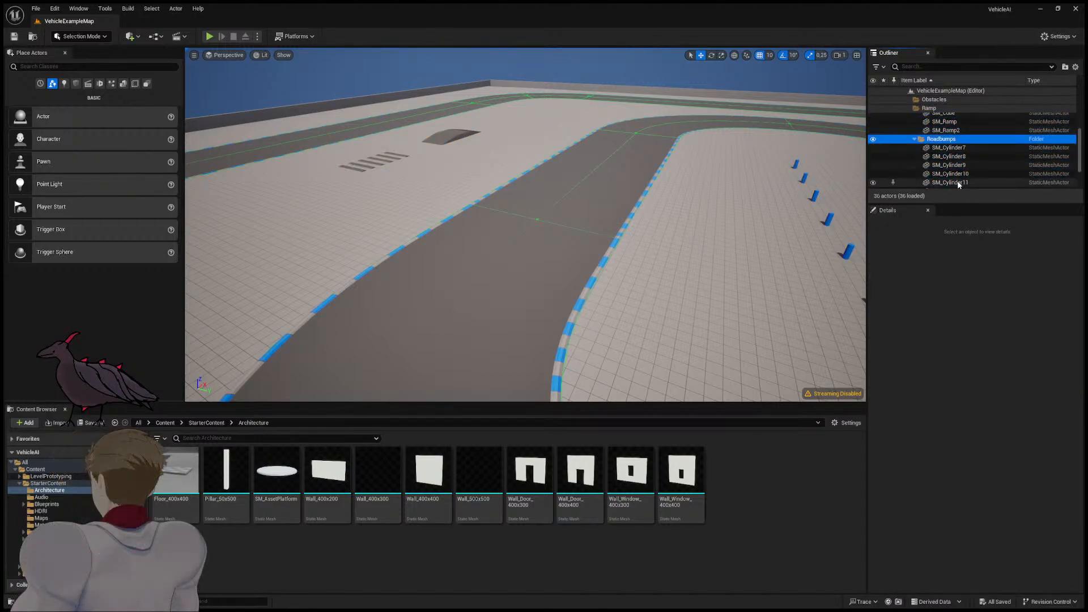
key("Delete")
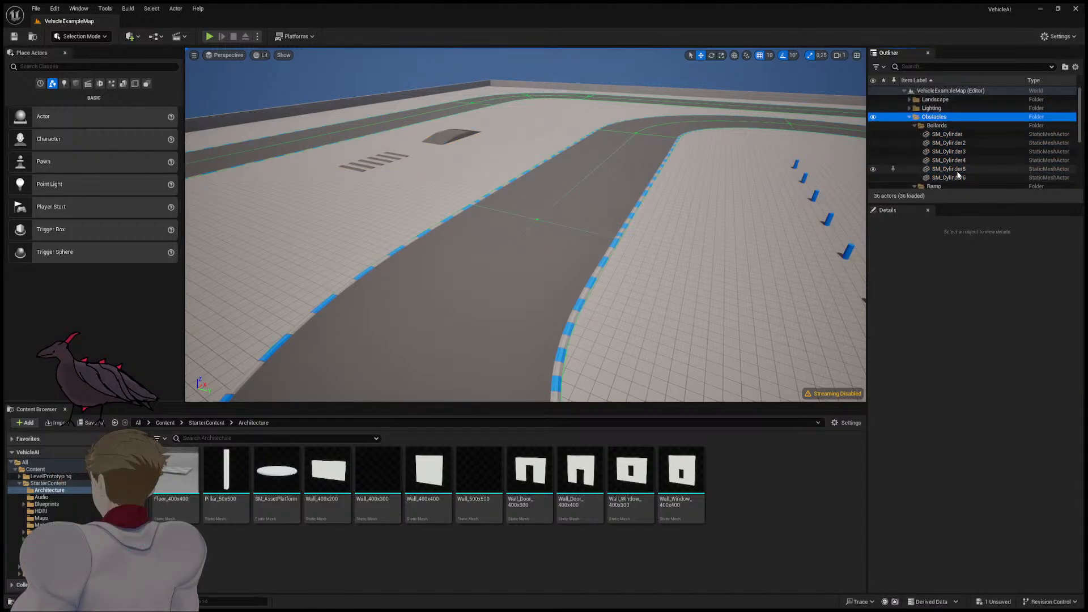
Step: Try raising the ramp's SM_Cube to a Z location of 130 and deleting it, undoing each change
scroll(958, 170, "down", 4)
scroll(972, 151, "up", 2)
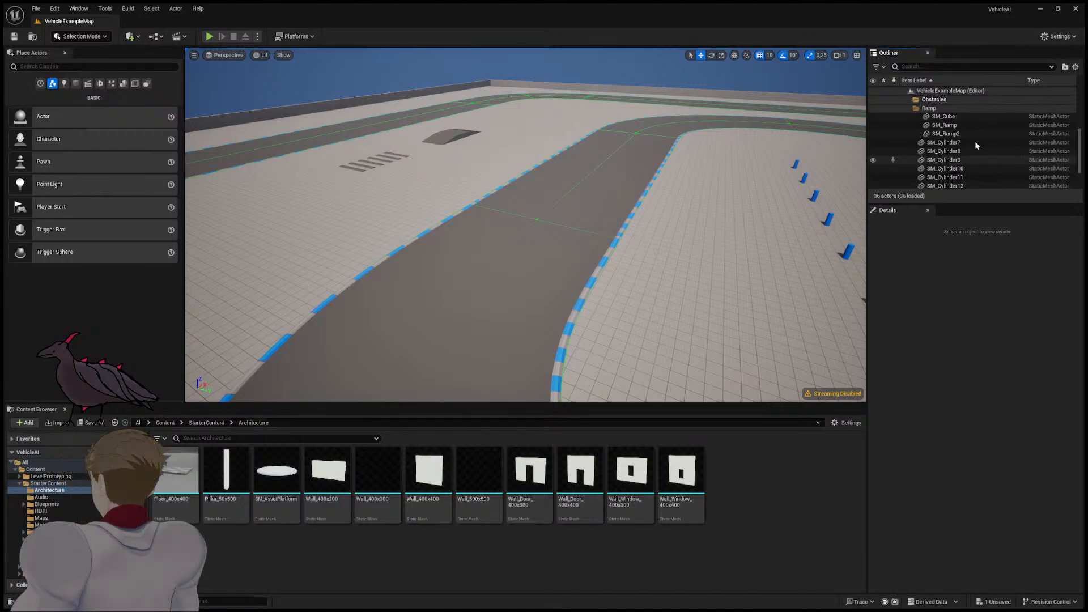
left_click(945, 150)
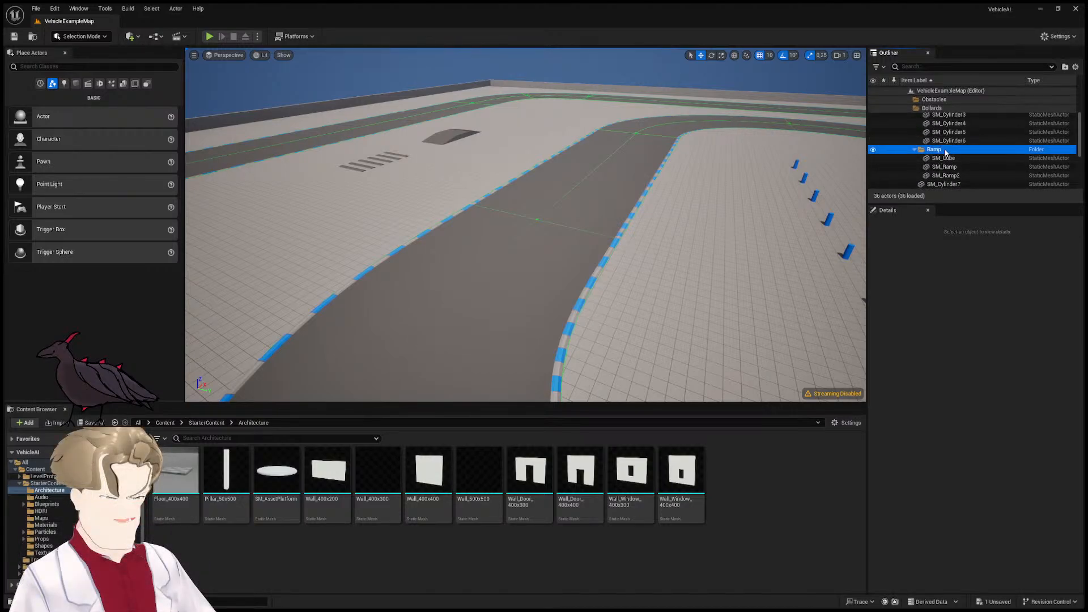
left_click(943, 158)
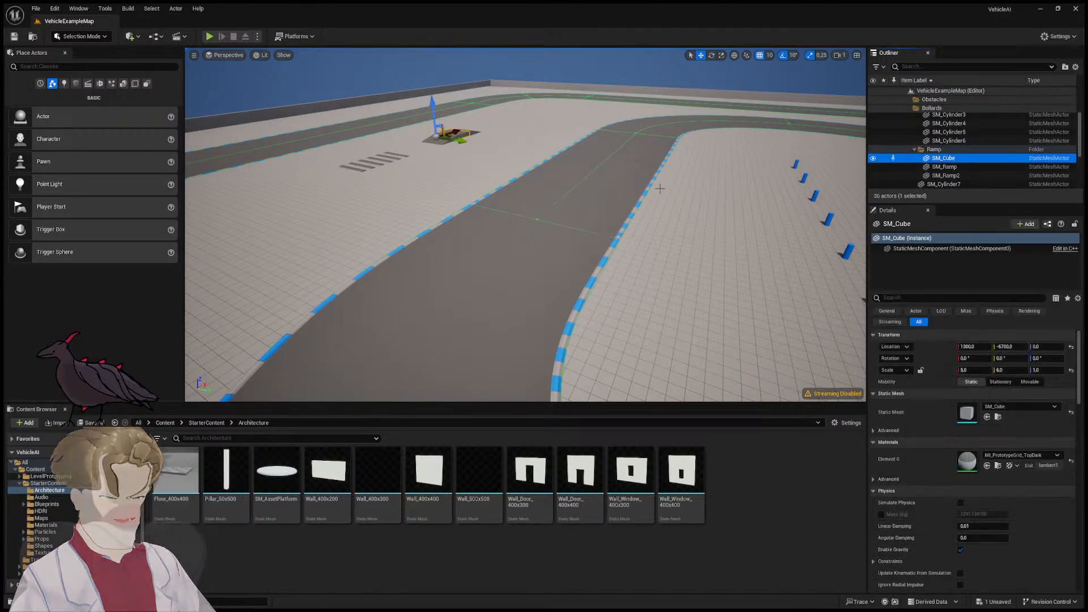
key("f")
right_click_drag(642, 210, 682, 218)
left_click_drag(456, 238, 510, 162)
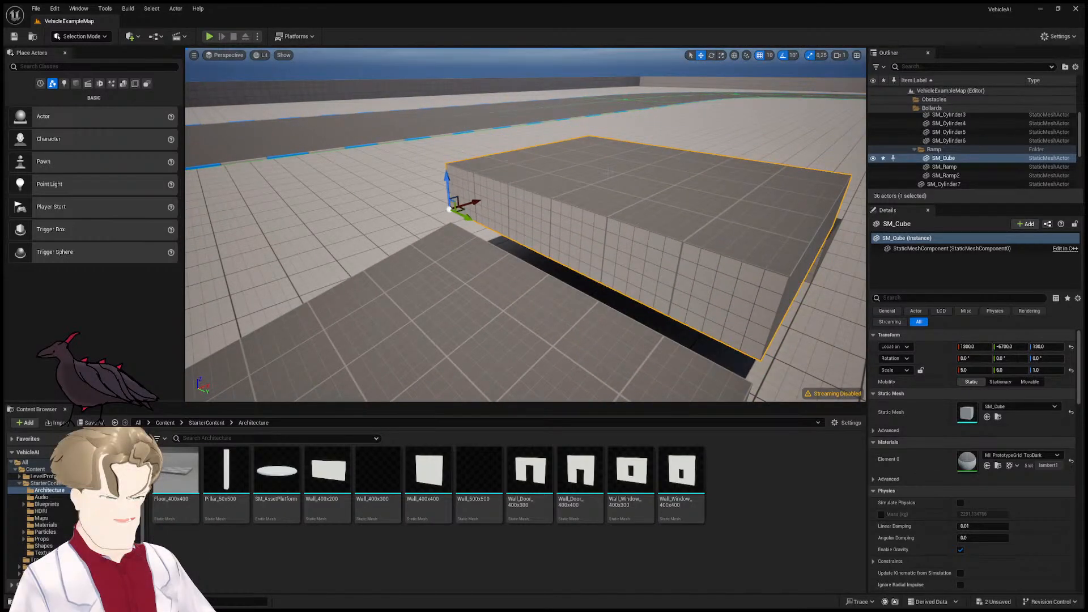
key("ctrl+z")
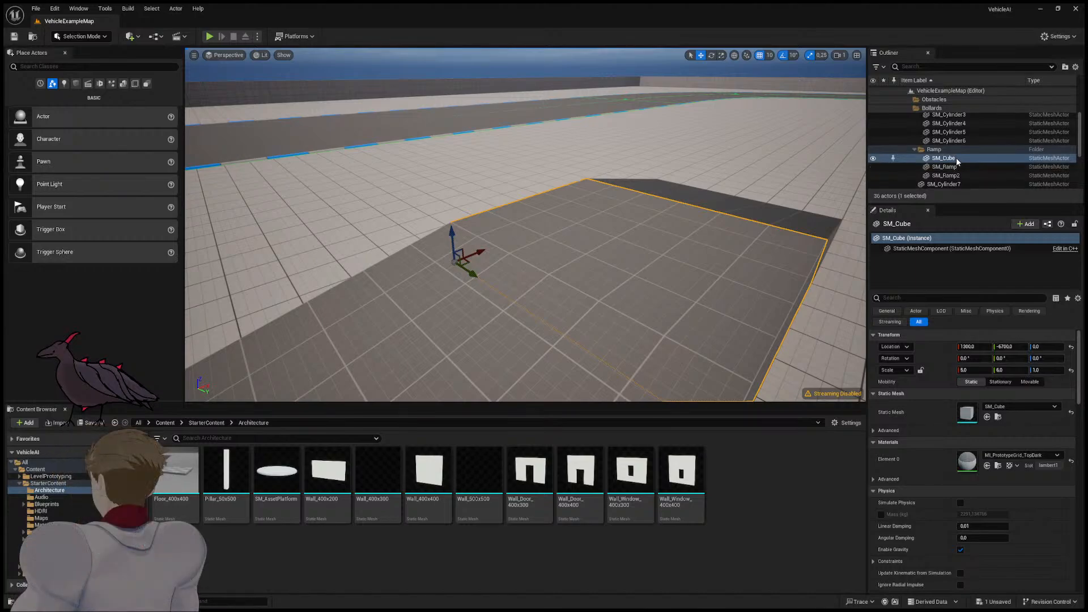
key("Delete")
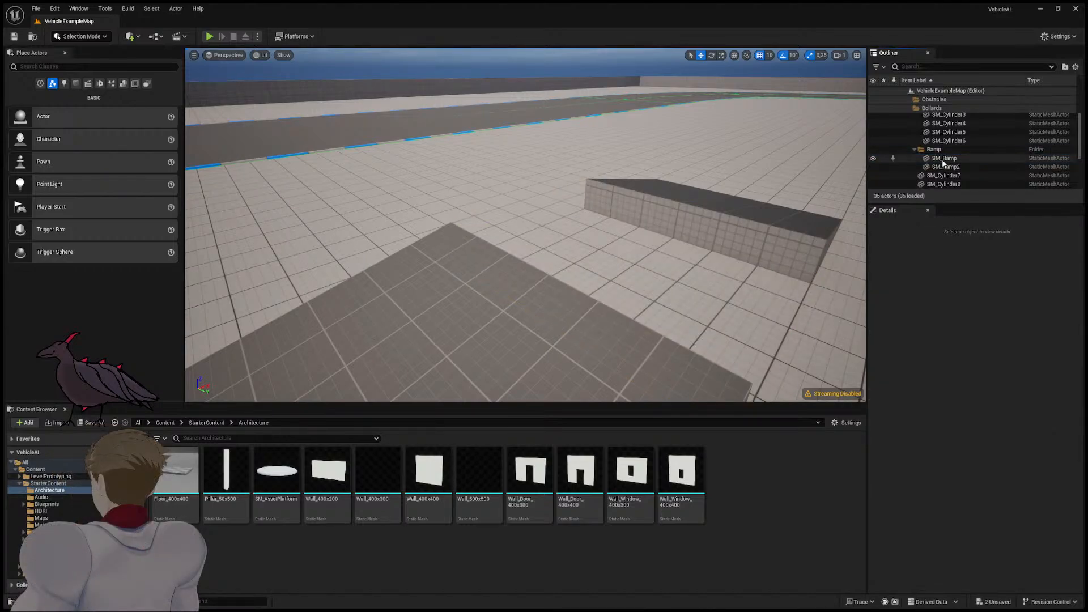
key("ctrl+z")
Step: Delete the Ramp folder and the loose obstacle actors SM_Cube, SM_Cylinder7 through SM_Cylinder12, SM_Ramp and SM_Ramp2
left_click(935, 150)
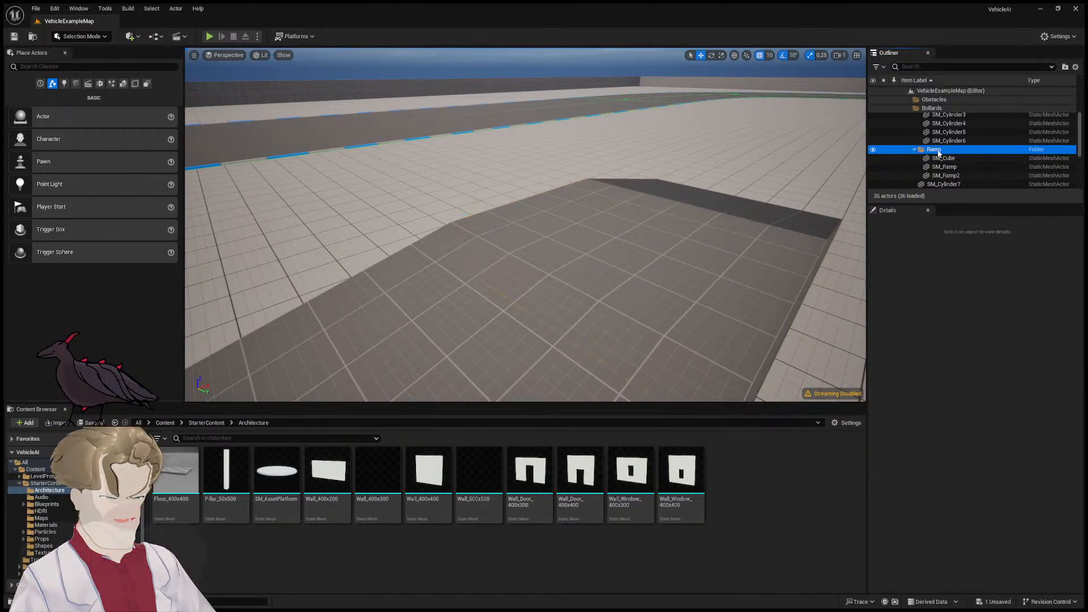
key("Delete")
scroll(952, 154, "down", 2)
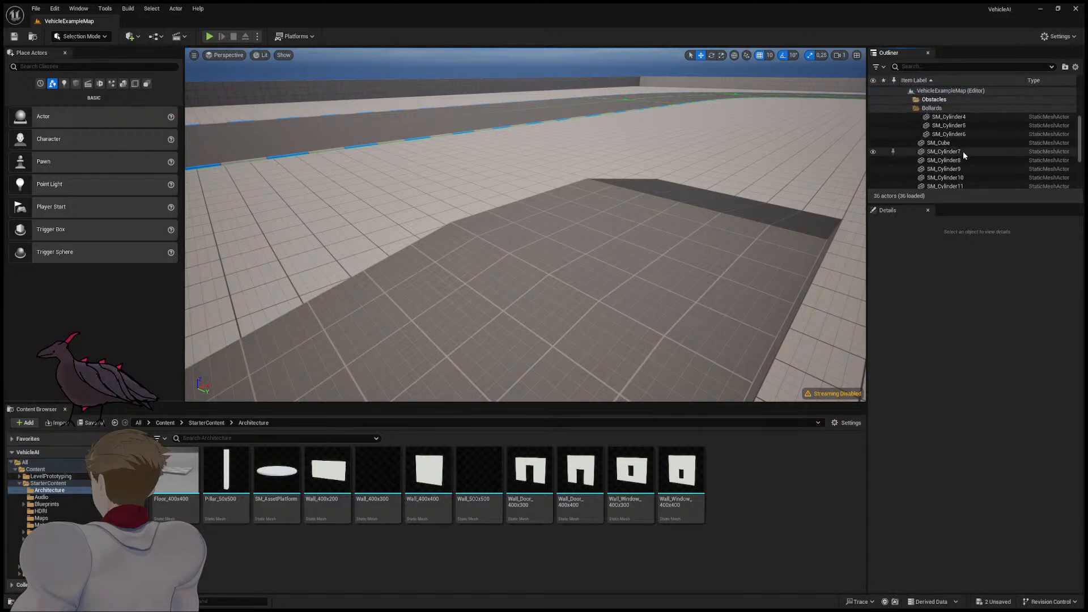
scroll(962, 153, "down", 2)
left_click(944, 163)
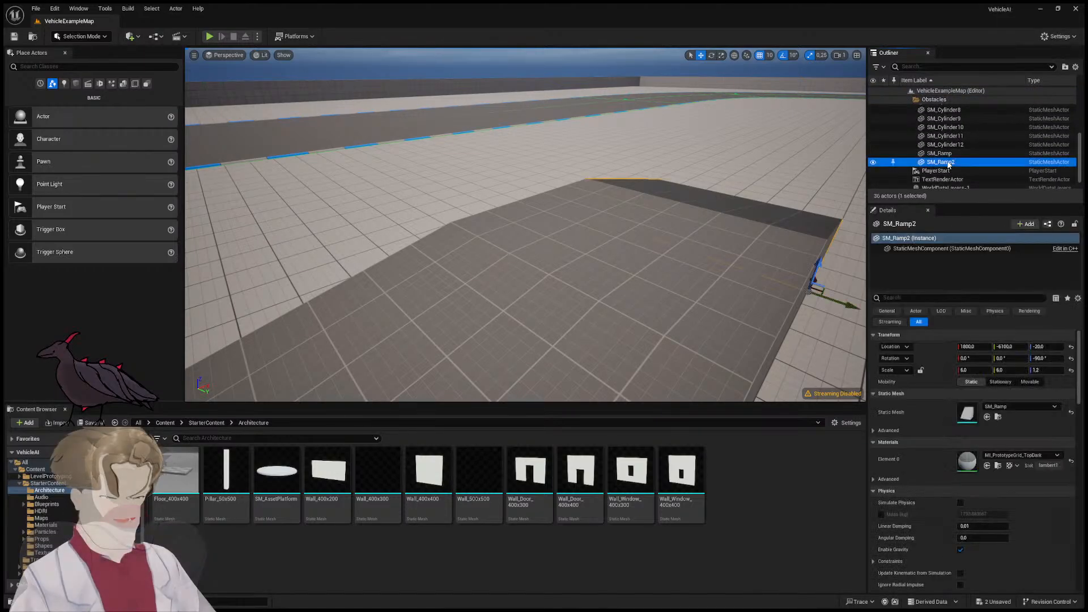
scroll(948, 164, "up", 2)
left_click(943, 144, "shift")
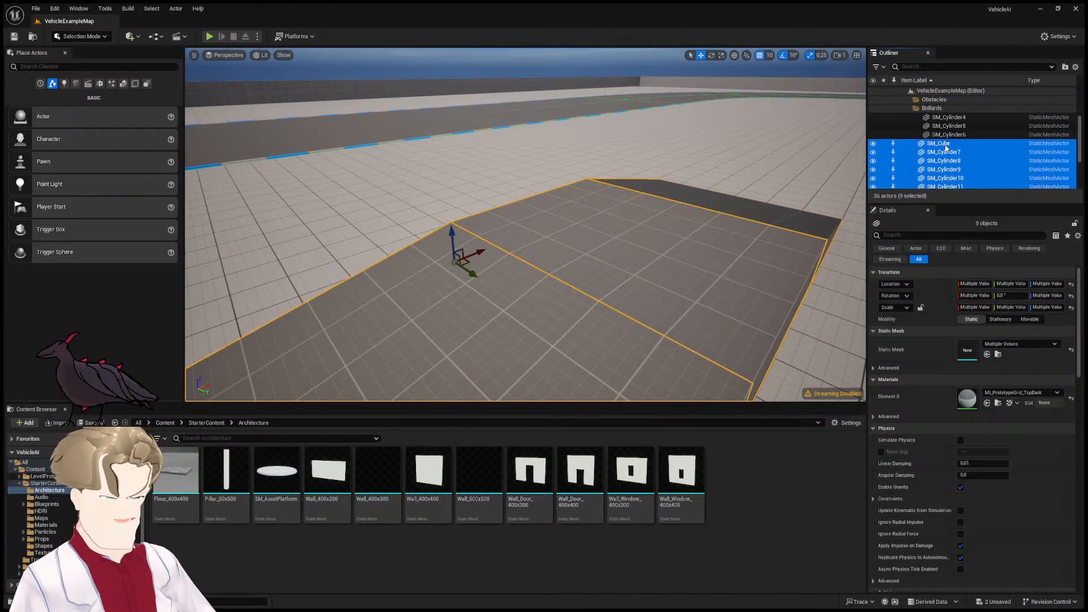
key("Delete")
Step: Delete the six bollard cylinders, SM_Cylinder through SM_Cylinder6, and the Bollards folder inside Obstacles
scroll(944, 146, "up", 2)
left_click(942, 131)
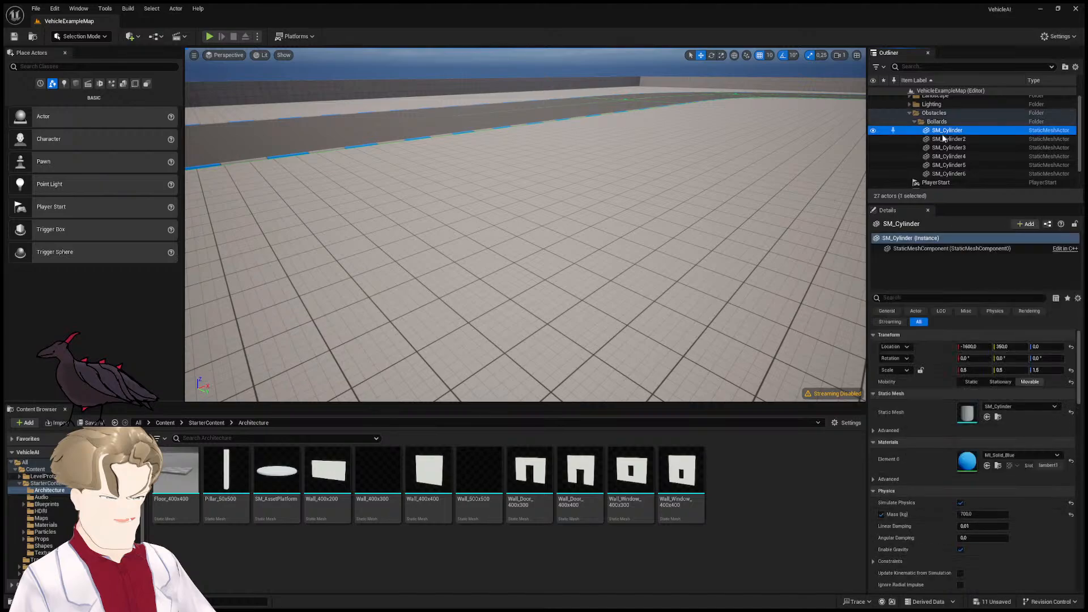
left_click(950, 174, "shift")
key("Delete")
left_click(936, 125)
key("Delete")
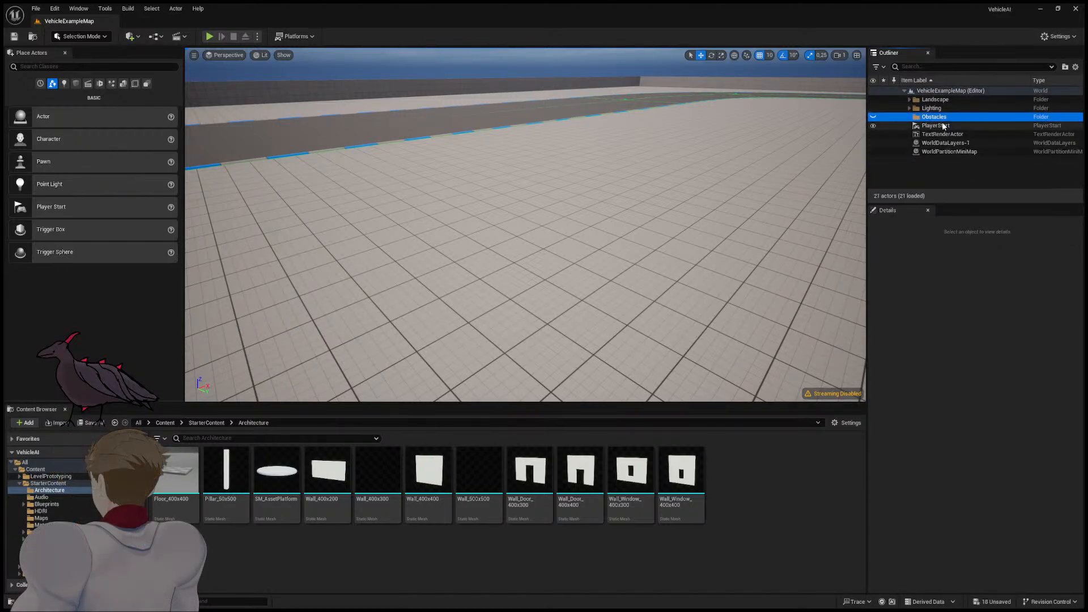
Step: Look over the cleared track and the remaining level actors, and select PlayerStart to view its details
left_click(574, 259)
scroll(602, 236, "down", 6)
right_click_drag(603, 237, 238, 244)
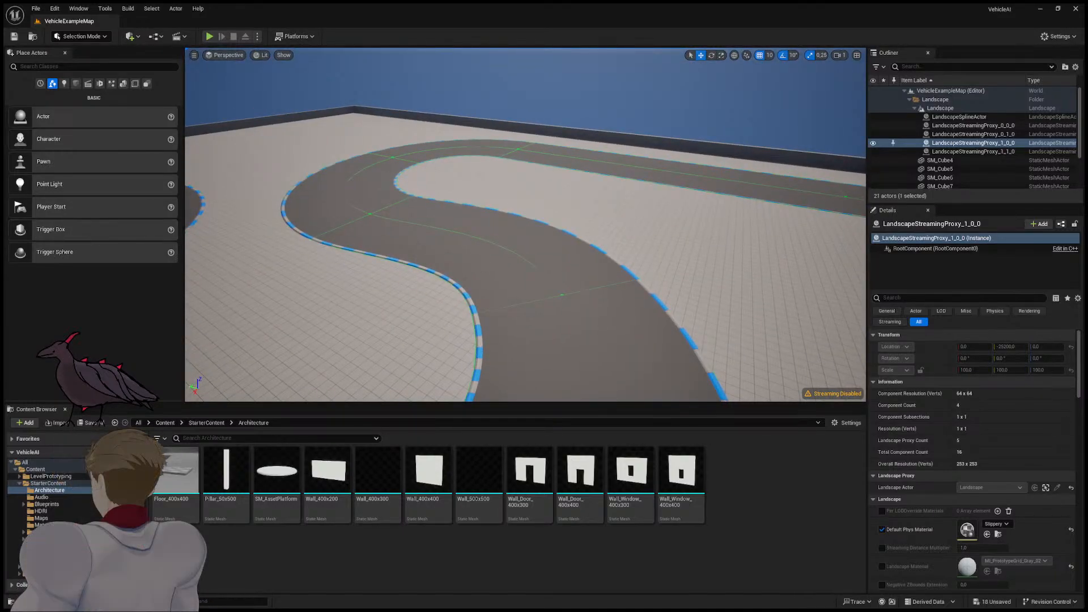
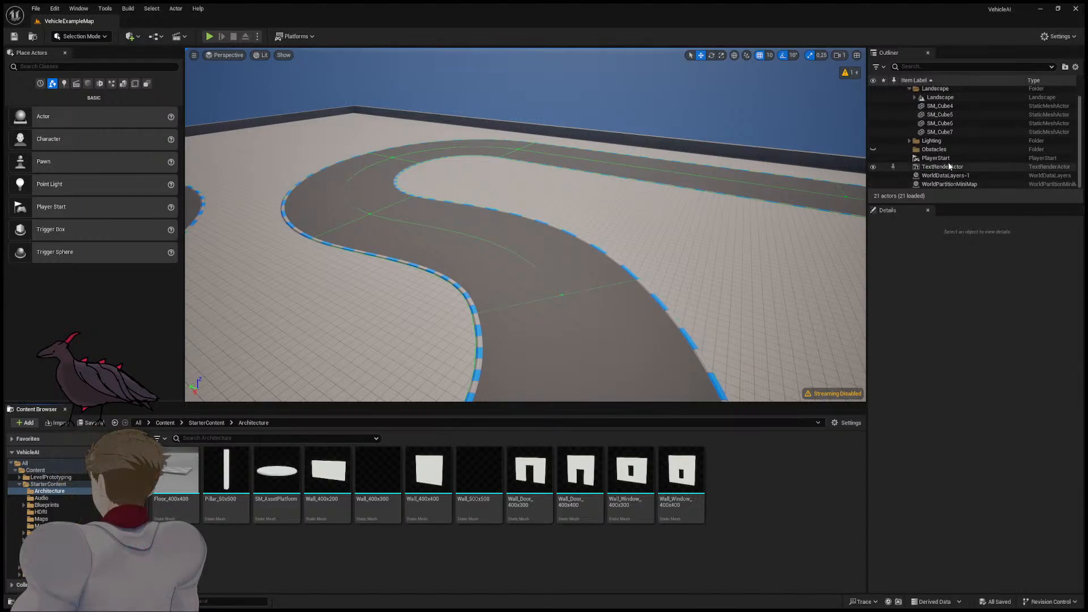
scroll(945, 165, "up", 1)
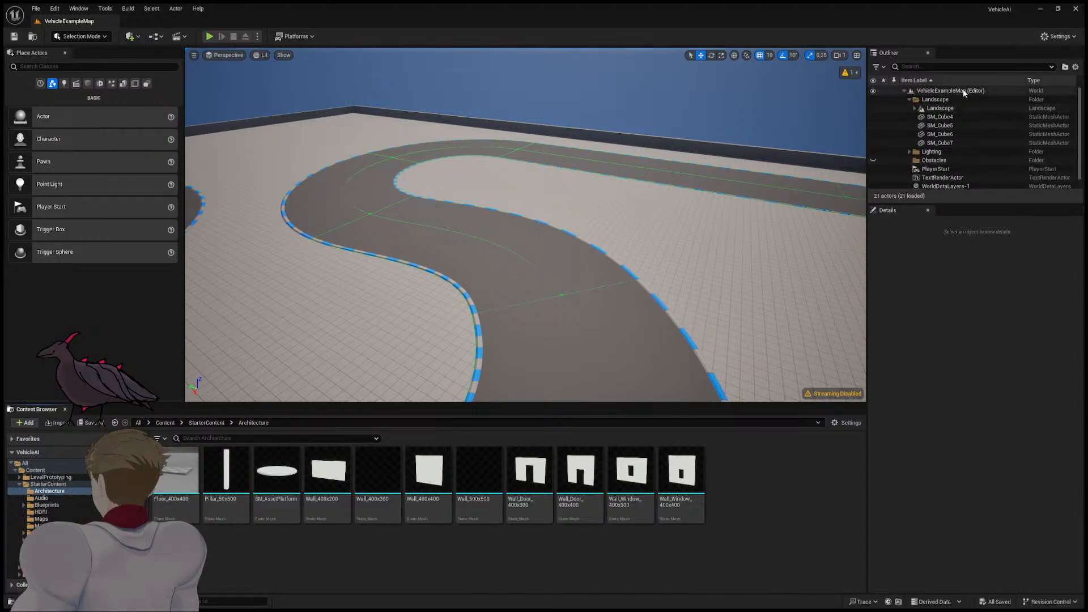
left_click(935, 168)
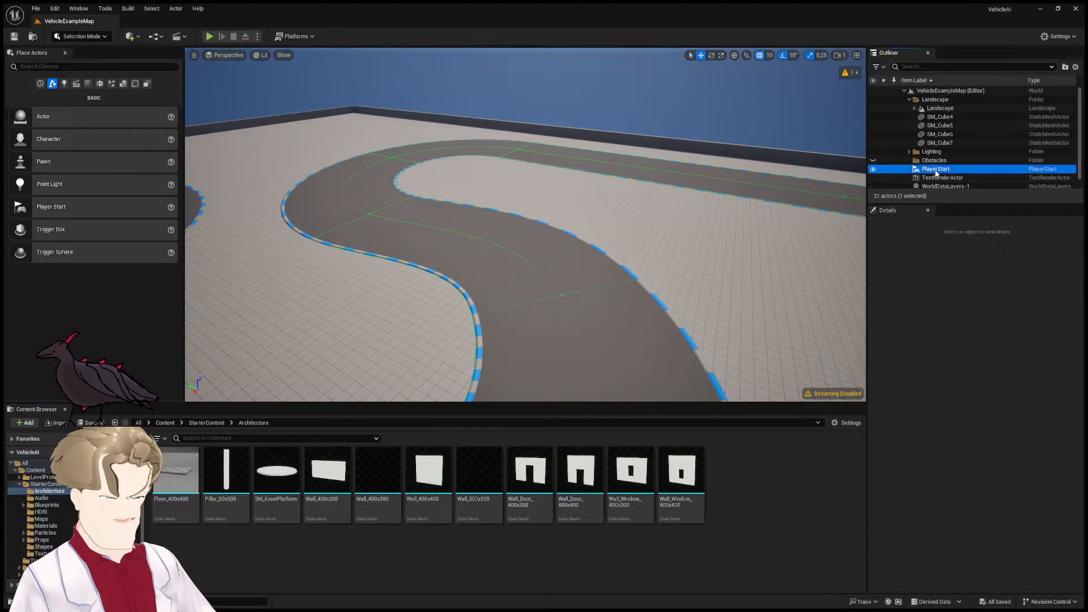
scroll(958, 170, "down", 1)
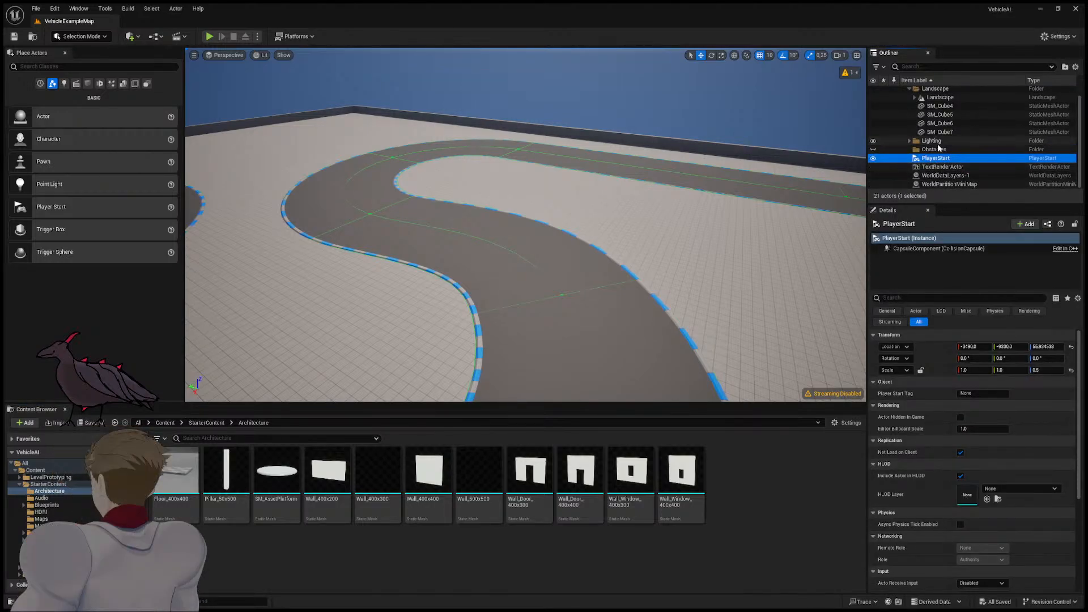
scroll(938, 144, "up", 1)
scroll(935, 131, "down", 1)
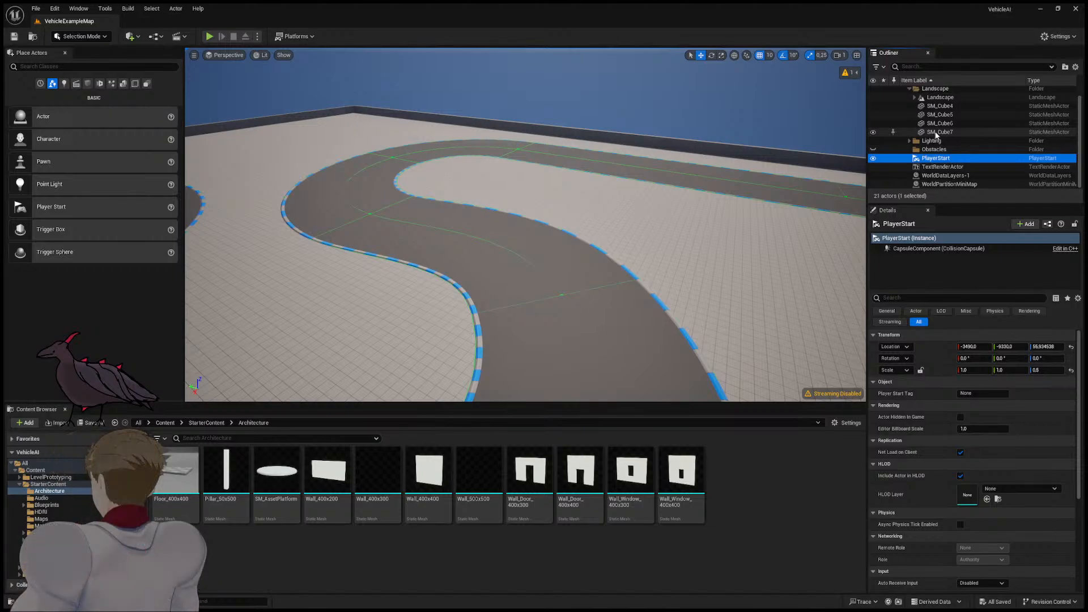
Step: Browse the Blueprints, Maps and Props folders of StarterContent and the contents of the LevelPrototyping folder
left_click(48, 484)
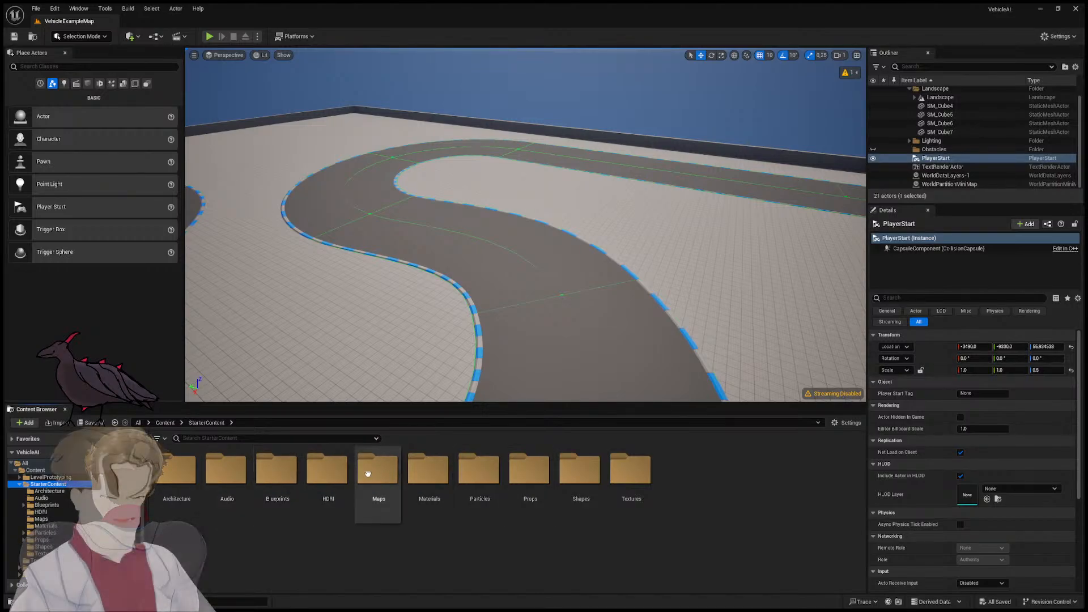
double_click(278, 474)
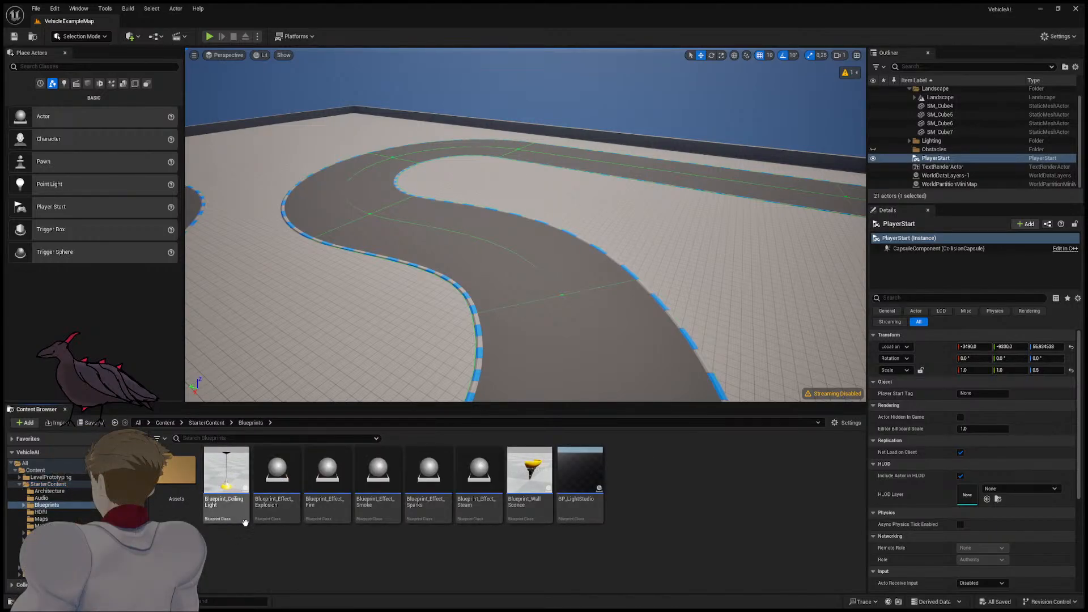
key("alt+Left")
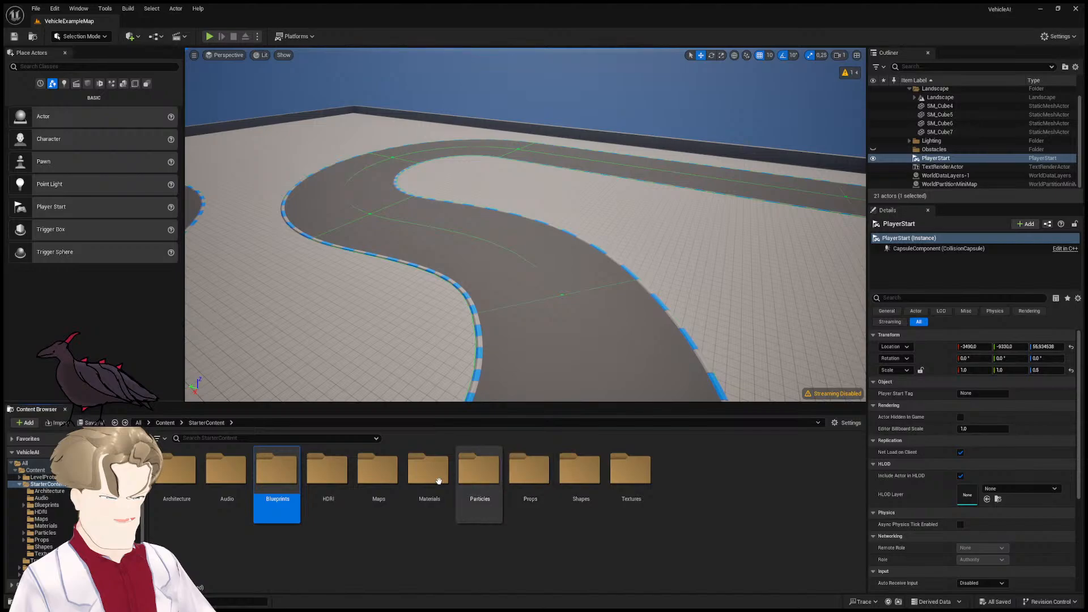
double_click(379, 470)
key("alt+Left")
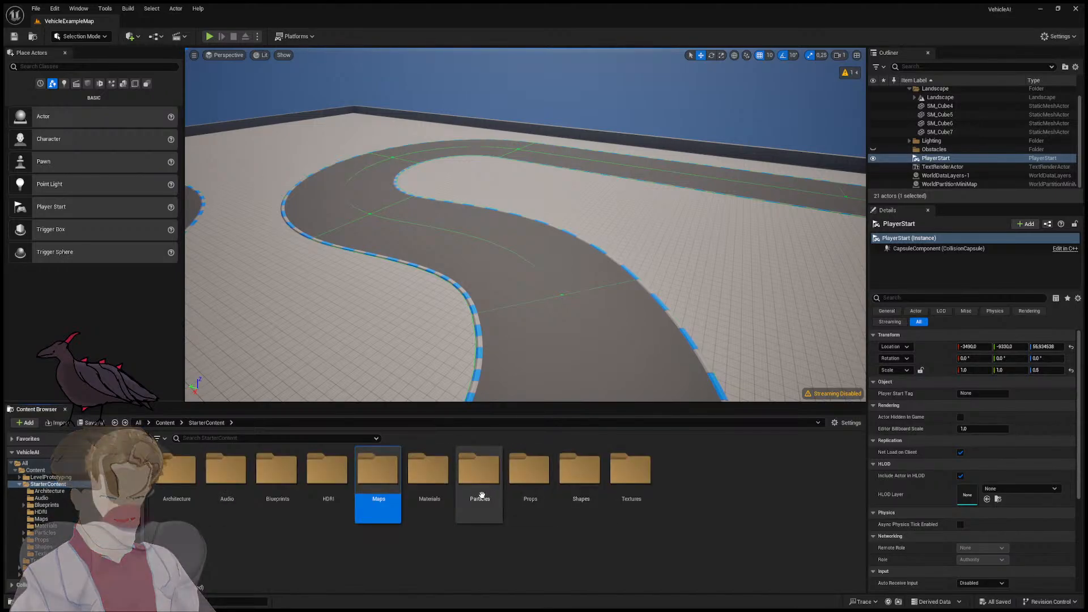
double_click(529, 502)
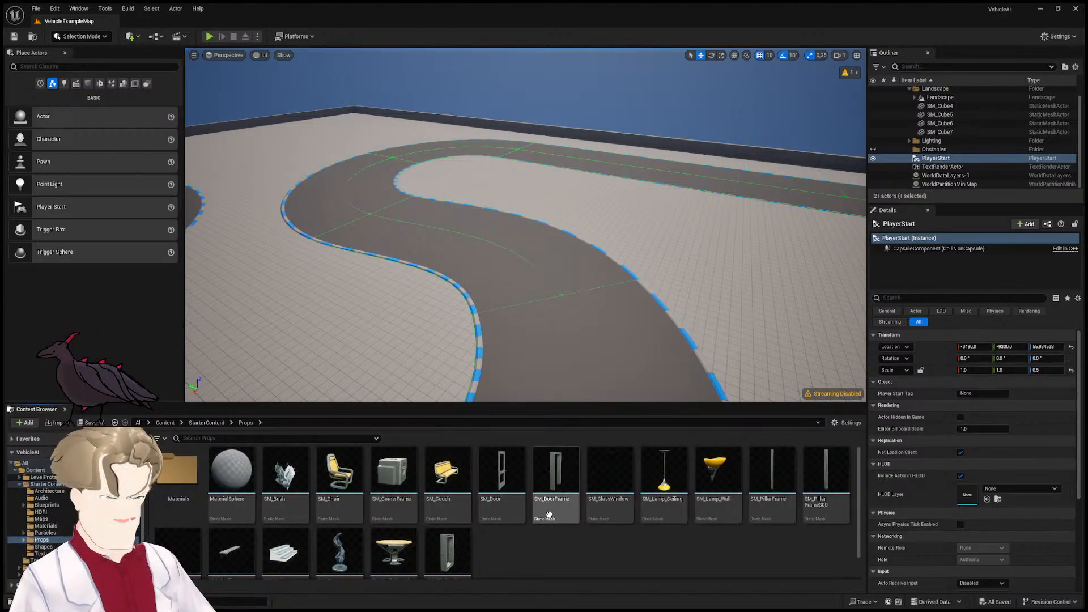
key("alt+Left")
left_click(46, 477)
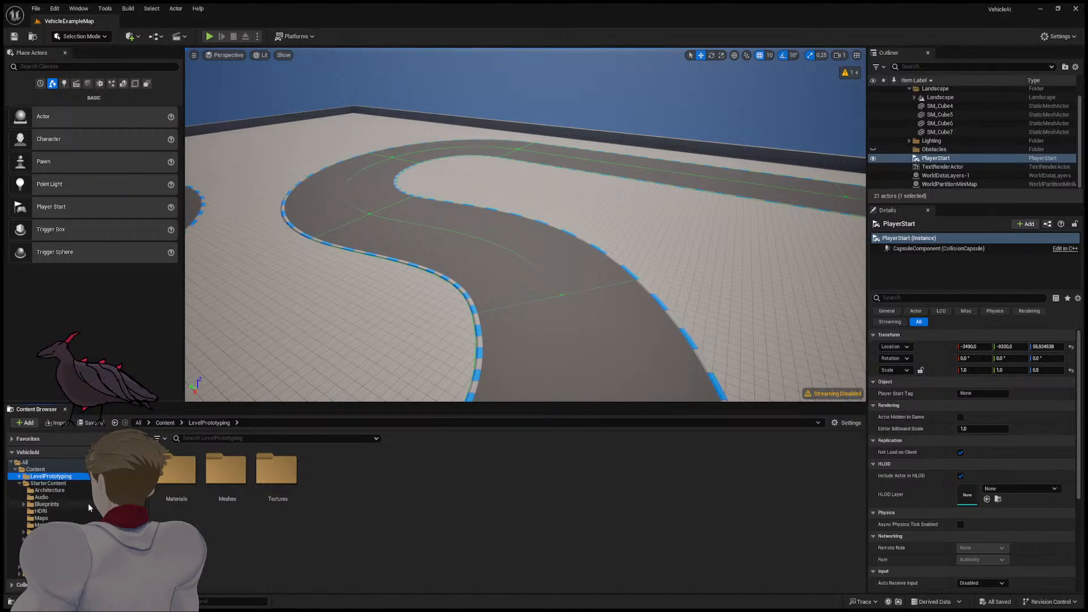
Step: Examine the SportsCar folder under Vehicles, including its materials, textures and functions, and select the SKM_SportsCar skeletal mesh
left_click(34, 566)
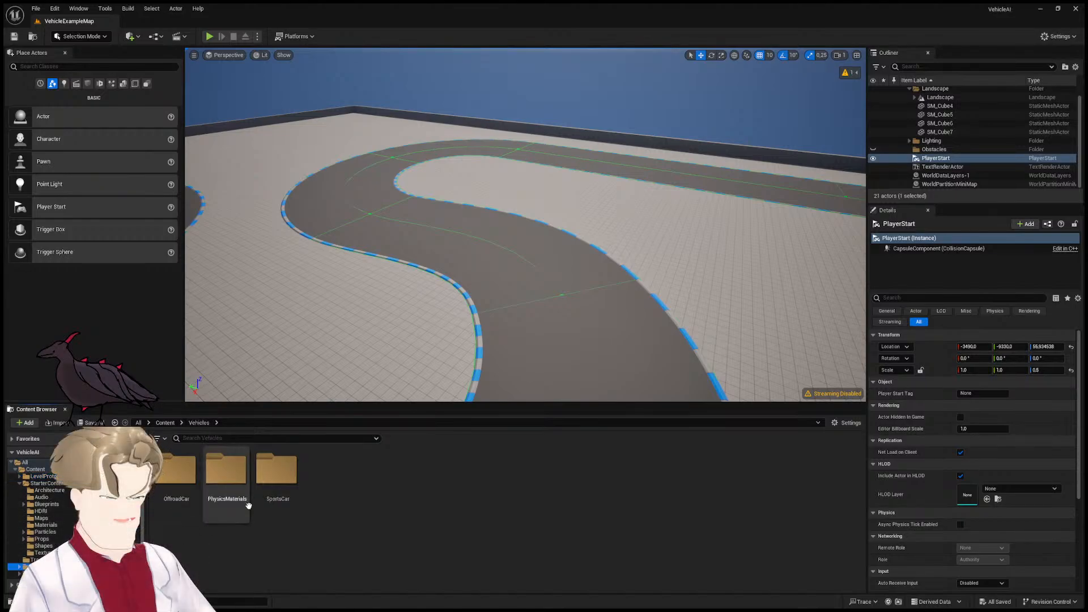
double_click(276, 471)
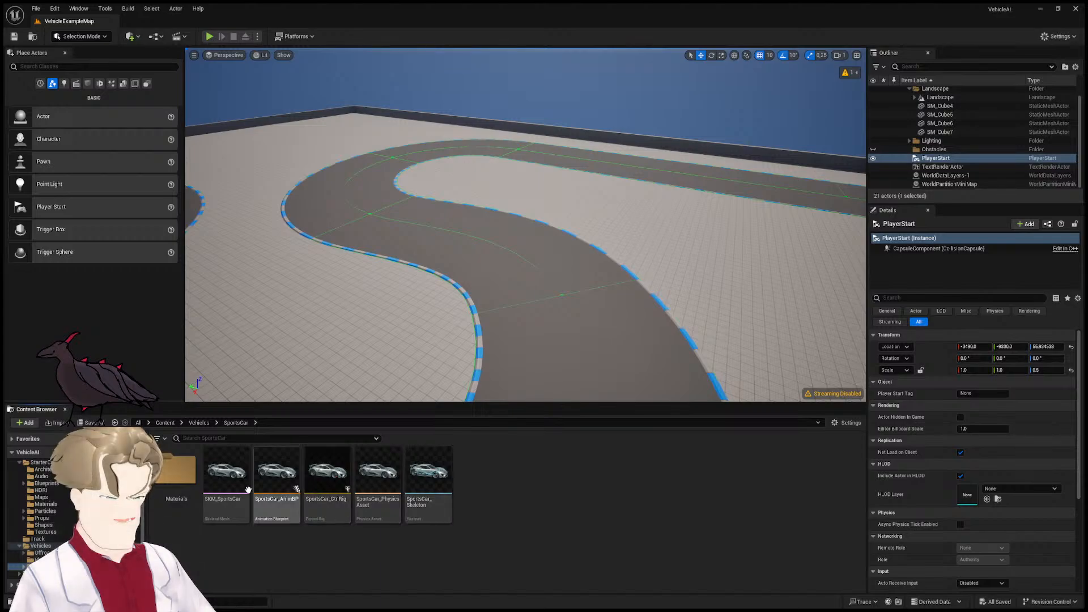
double_click(196, 482)
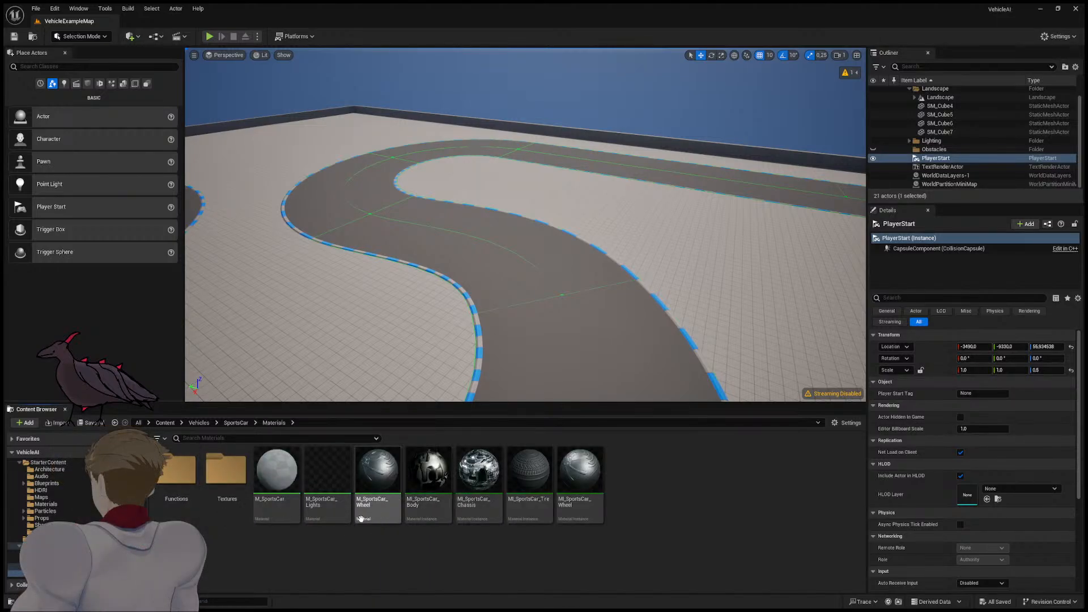
double_click(221, 476)
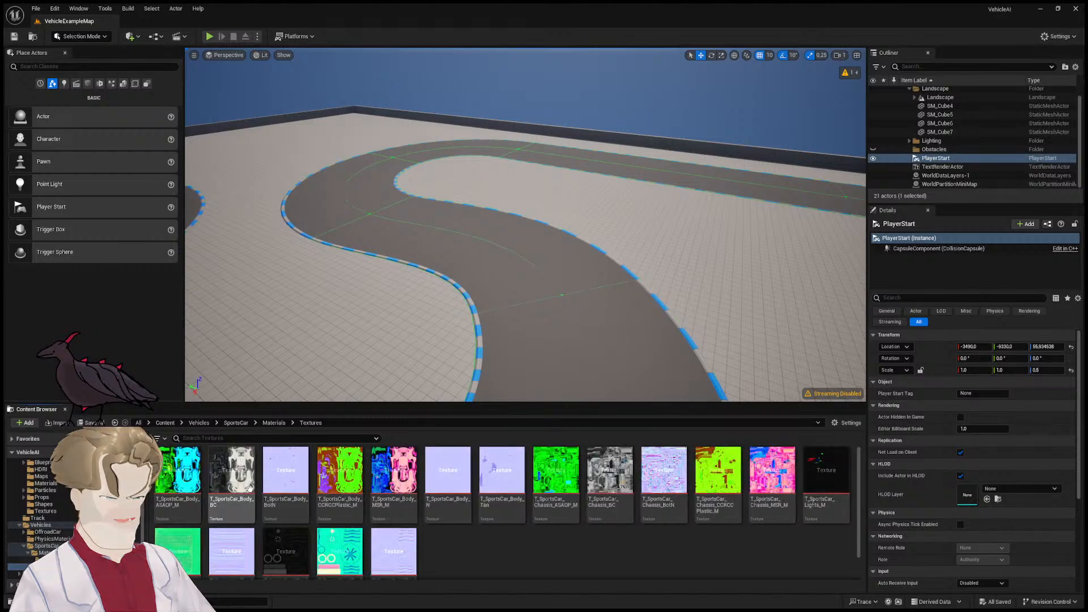
left_click(179, 470)
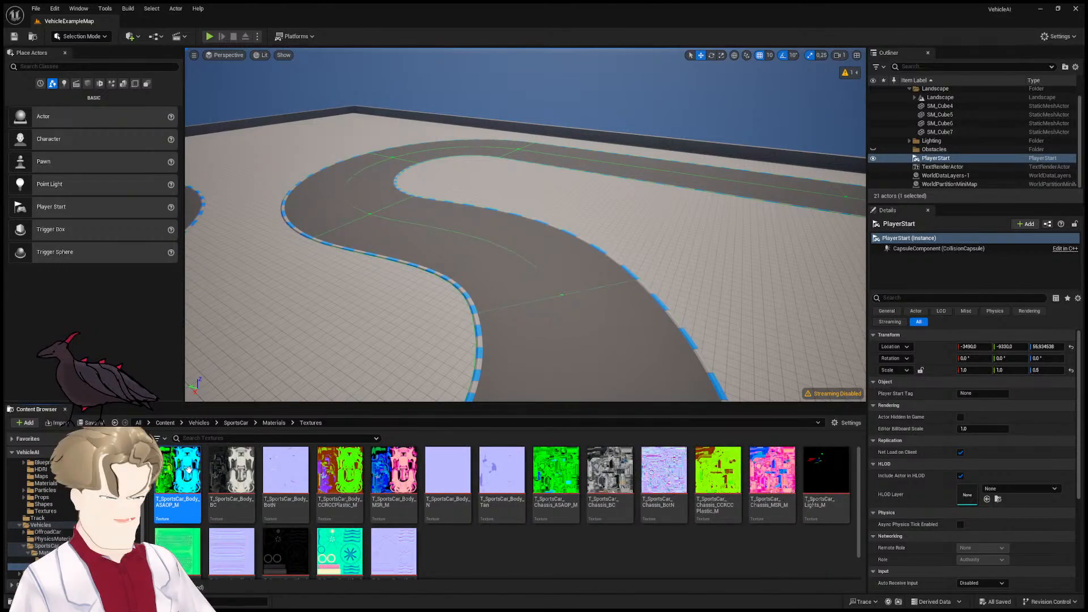
key("alt+Left")
double_click(178, 479)
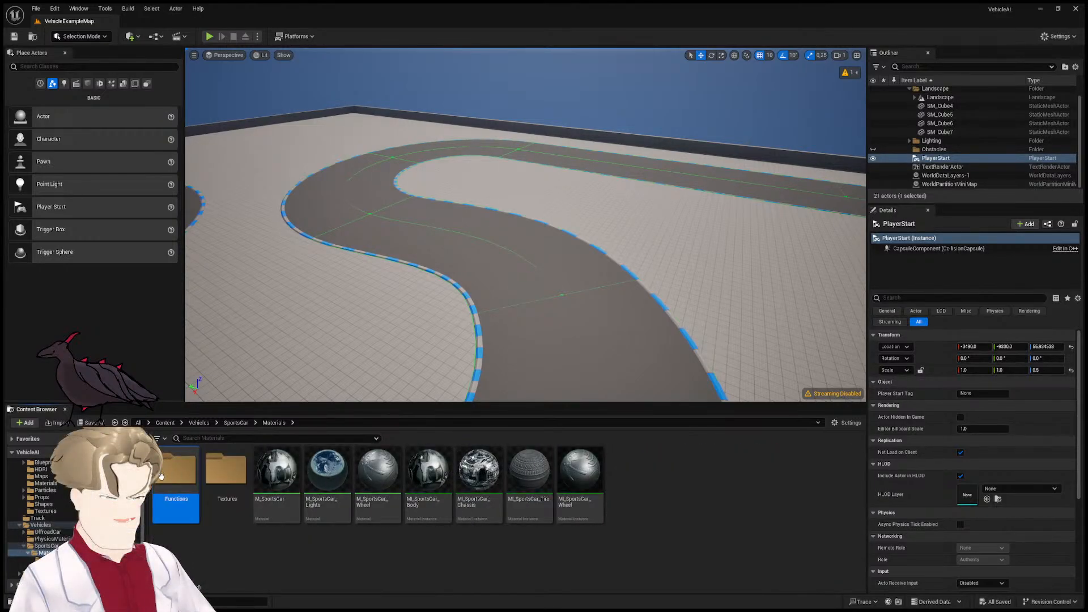
key("alt+Left")
key("alt+Left")
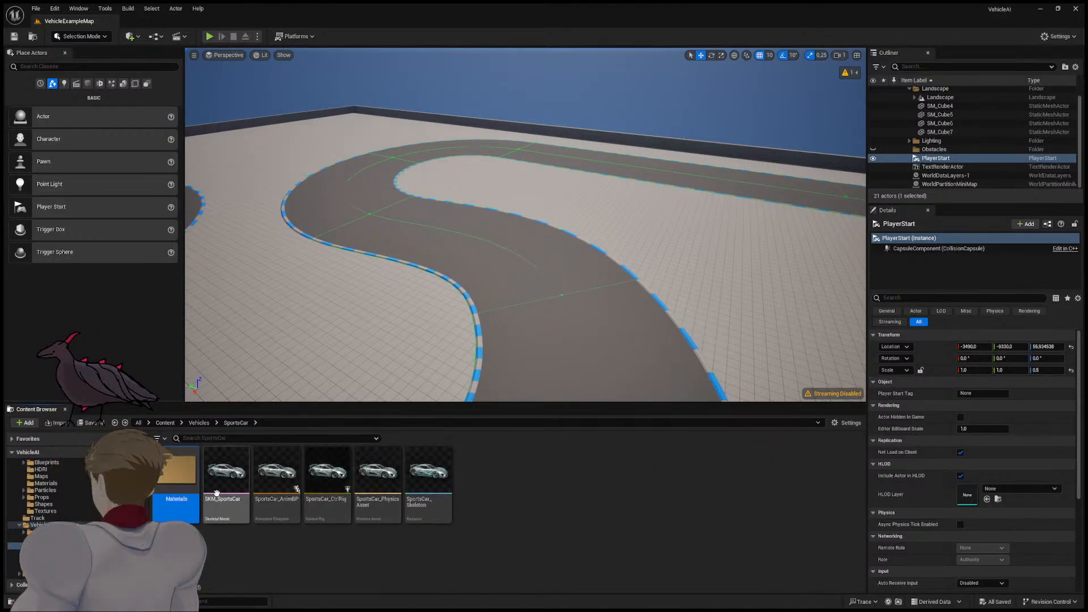
left_click(279, 473)
left_click(232, 482)
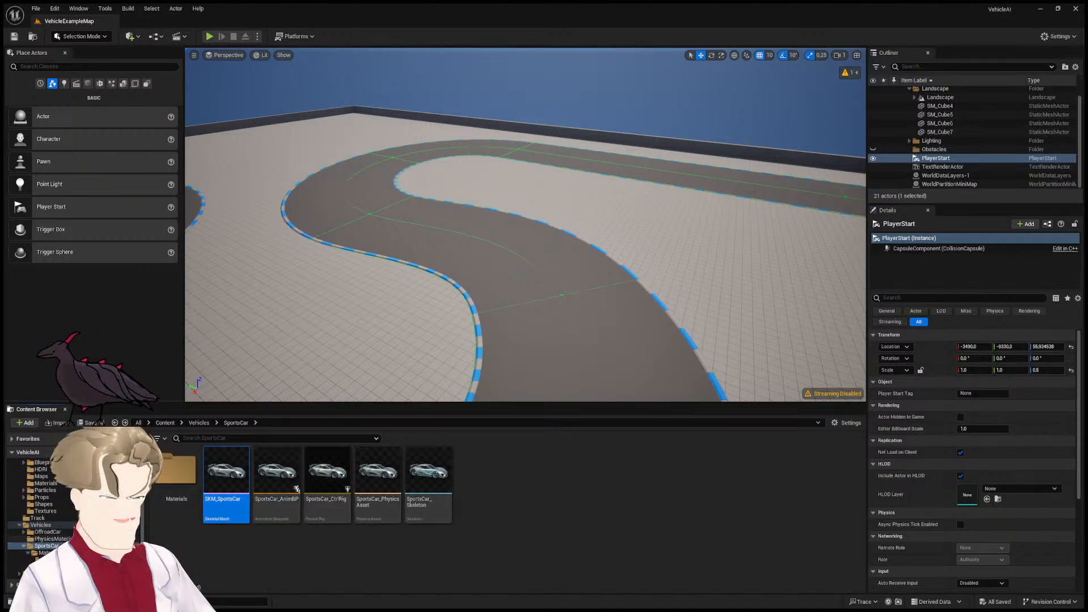
Step: Examine the Blueprints and Input folders of VehicleTemplate
left_click(45, 573)
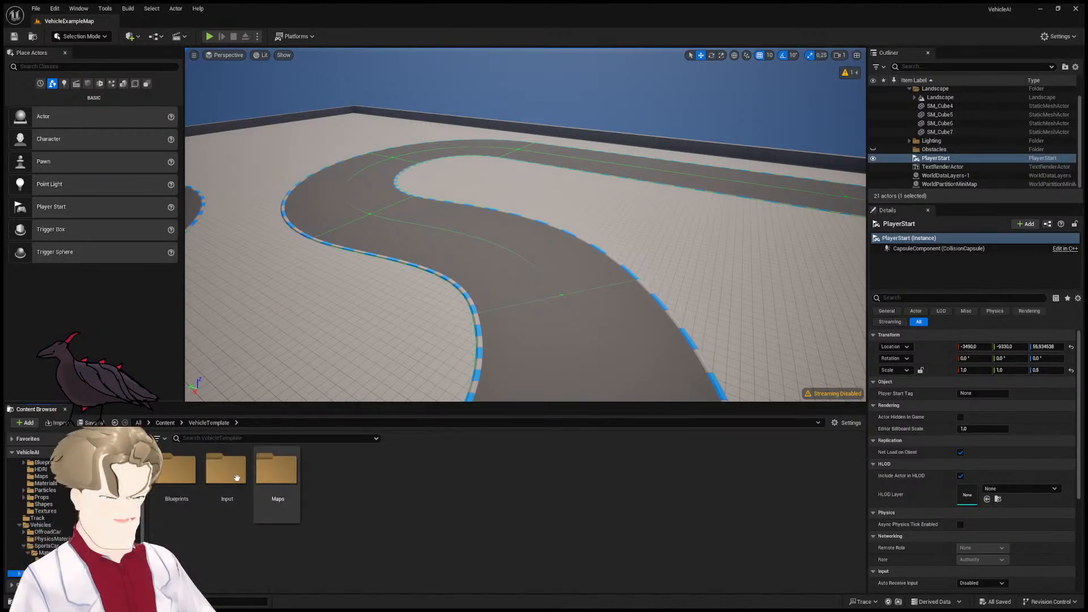
double_click(176, 470)
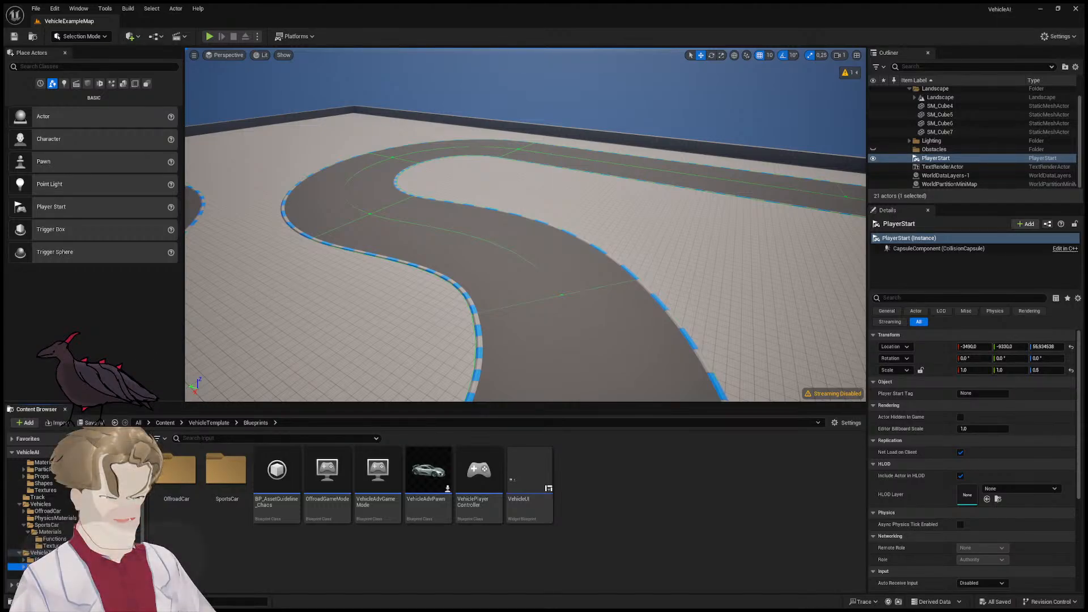
left_click(42, 566)
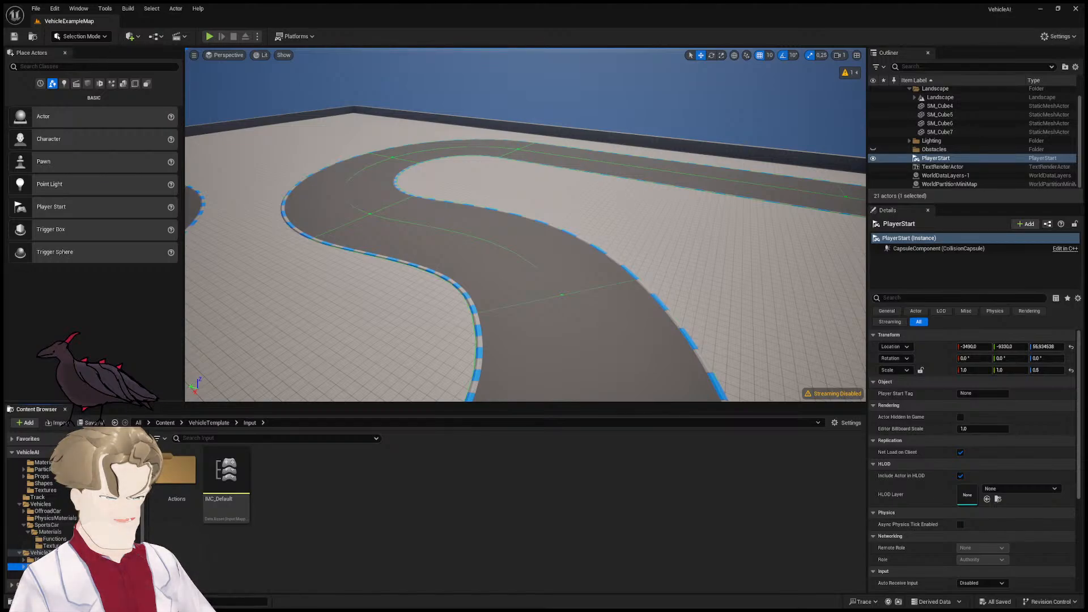
Step: Create a new folder named Learning directly under the Content folder
scroll(46, 499, "up", 5)
left_click(31, 470)
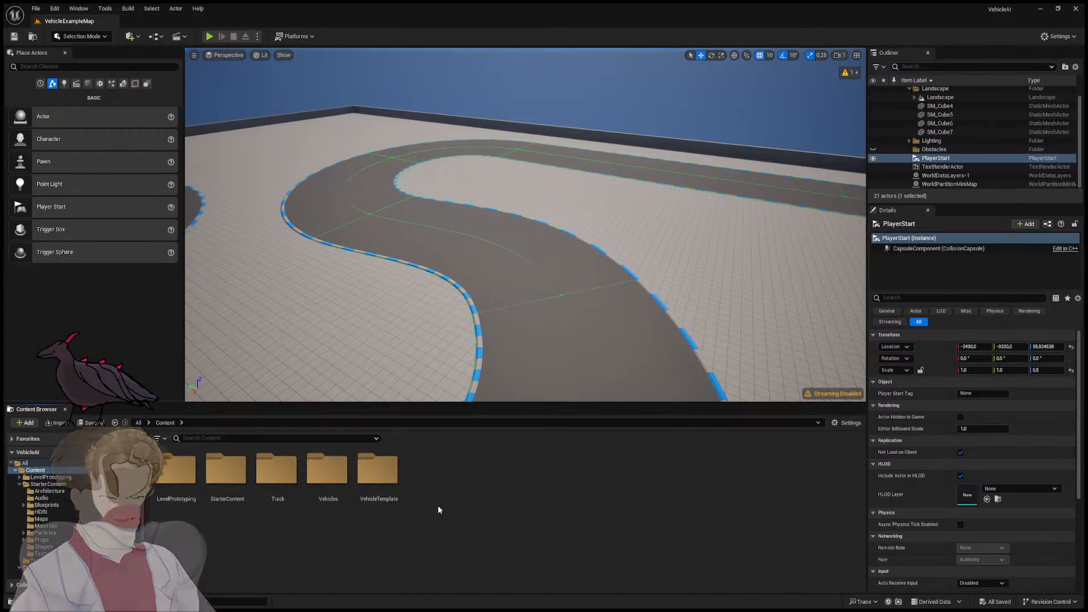
left_click(93, 276)
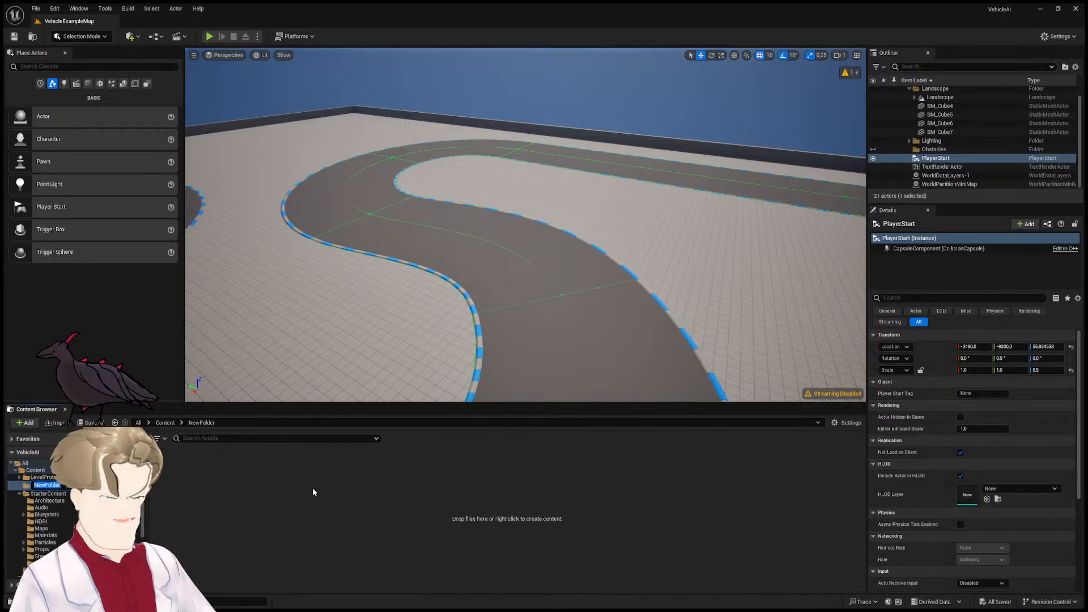
type("Learning")
key("Return")
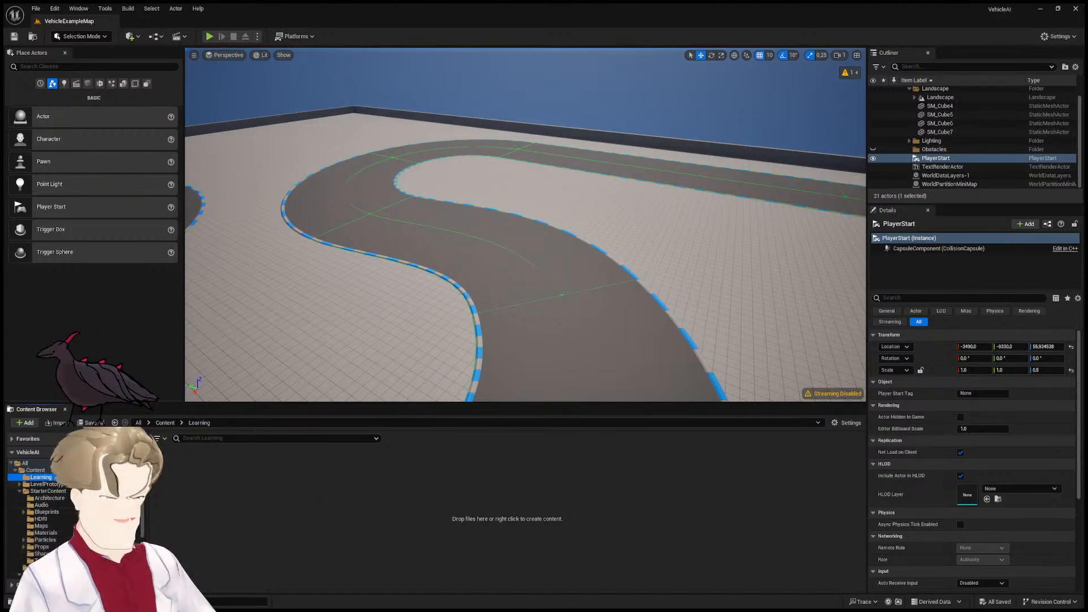
Step: Look through the Vehicles folder and its SportsCar subfolder, and return to the Content folder
left_click(48, 484)
left_click(35, 470)
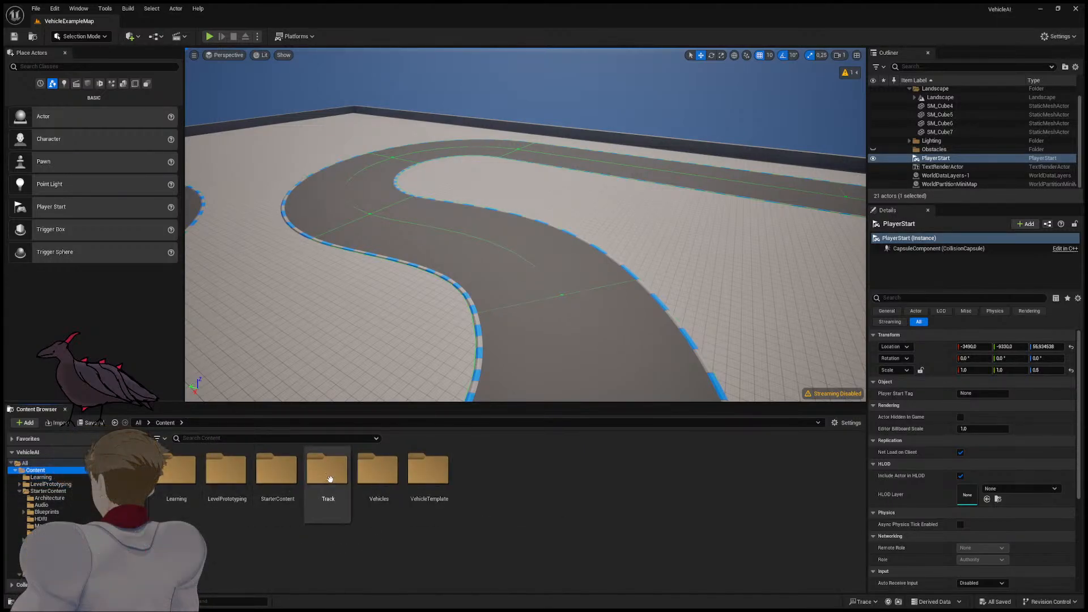
double_click(379, 472)
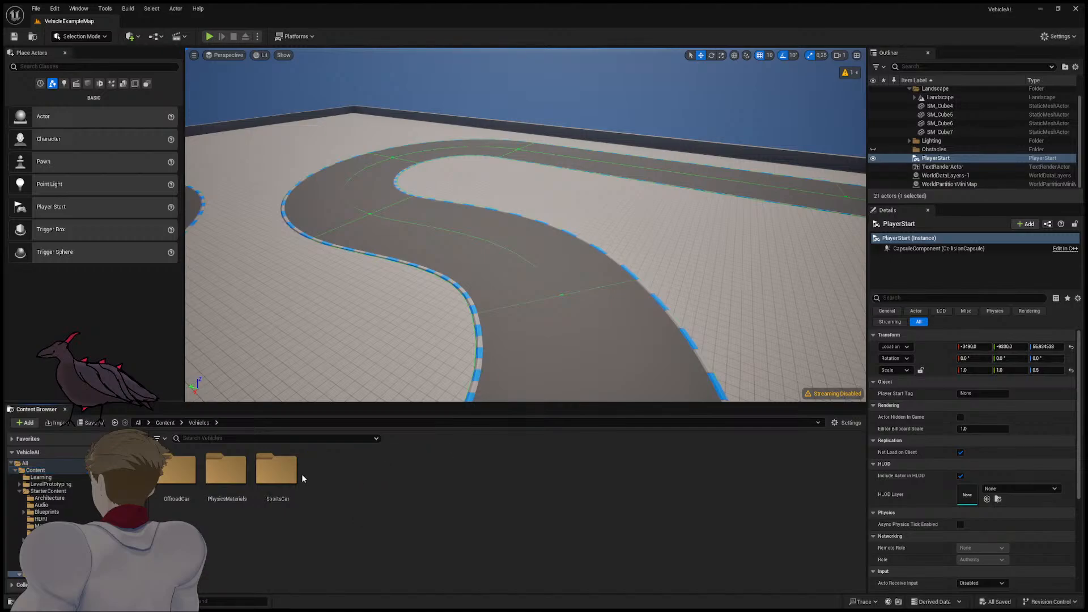
double_click(279, 476)
key("alt+Left")
key("alt+Left")
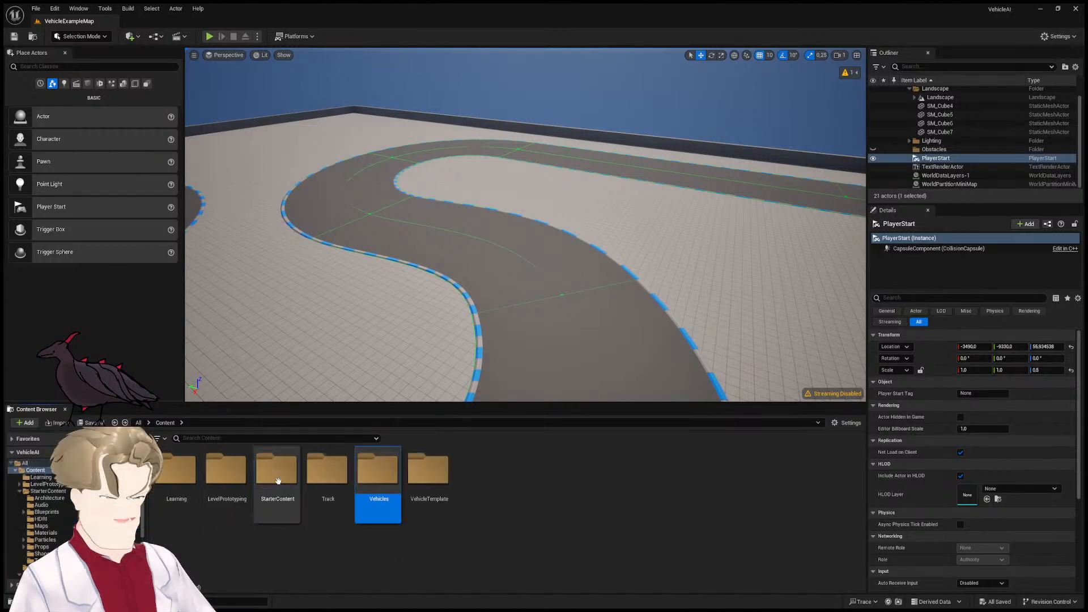
Step: Create a Blueprint Class named BP_RLTrainingManager in the Learning folder and save it
double_click(428, 473)
key("alt+Left")
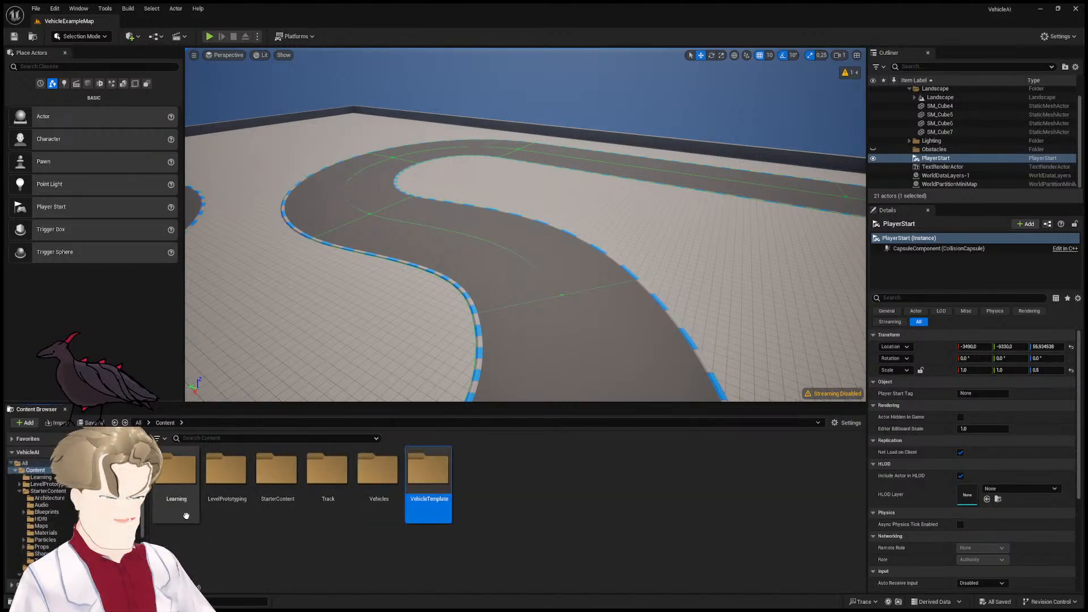
double_click(173, 473)
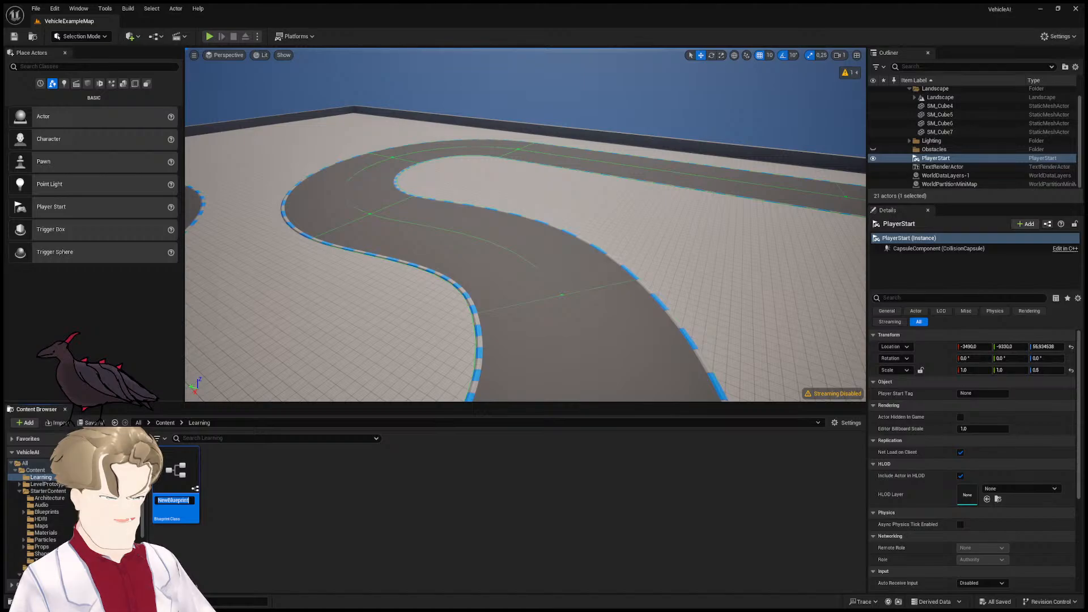
type("BP_RLTRA")
type("IN")
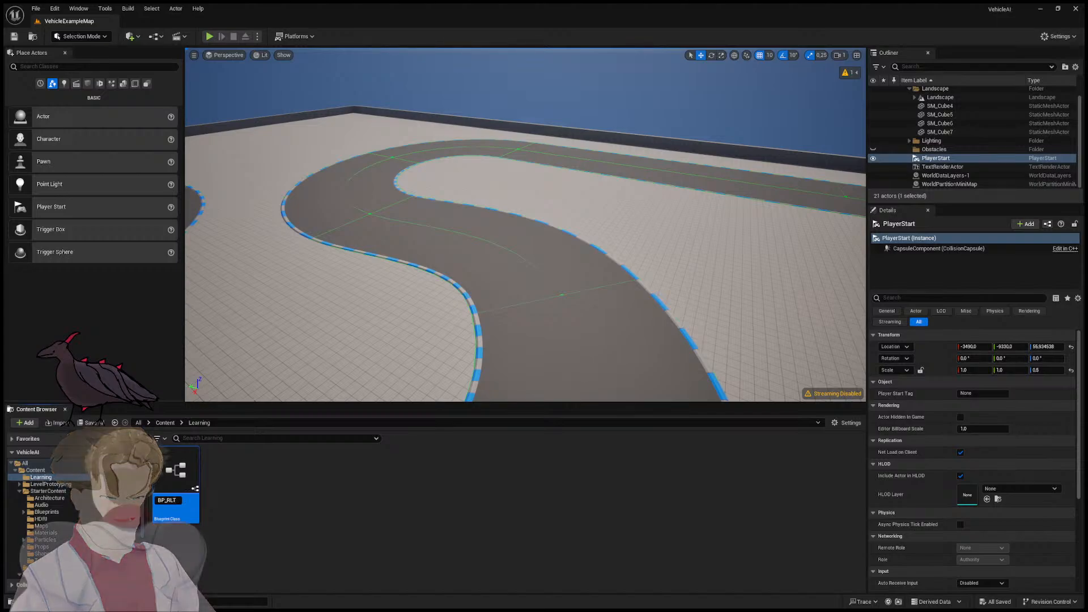
key("BackSpace")
key("BackSpace")
key("BackSpace")
key("BackSpace")
type("rainingManager")
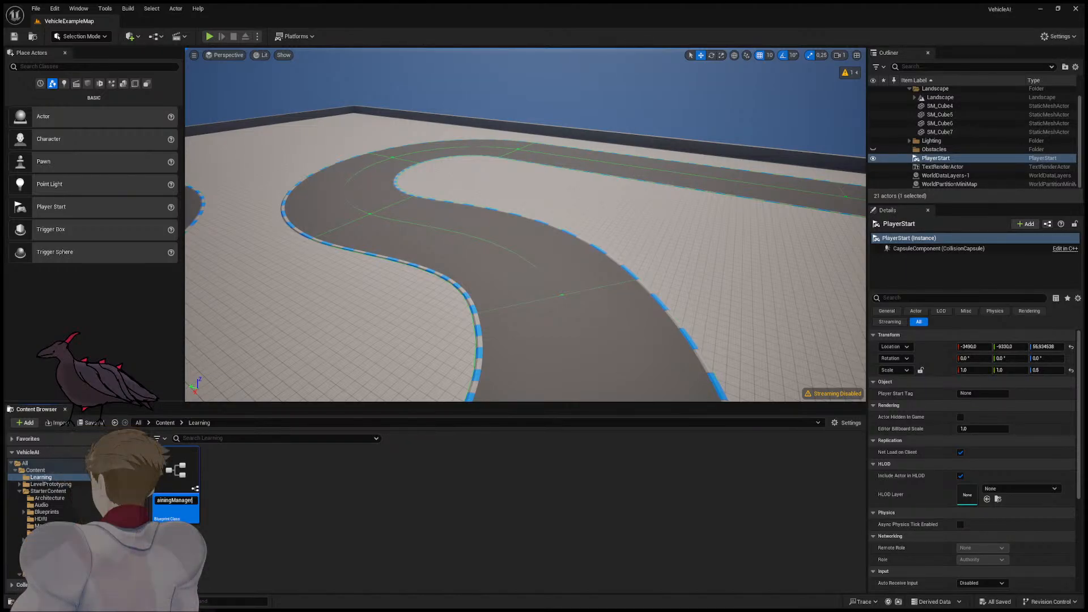
key("Return")
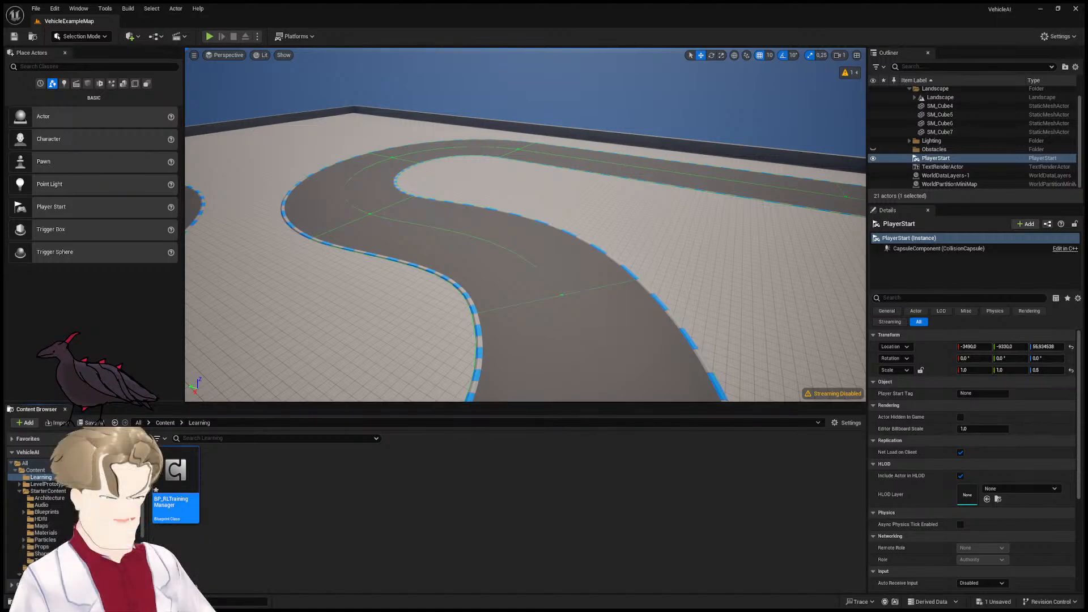
key("ctrl+s")
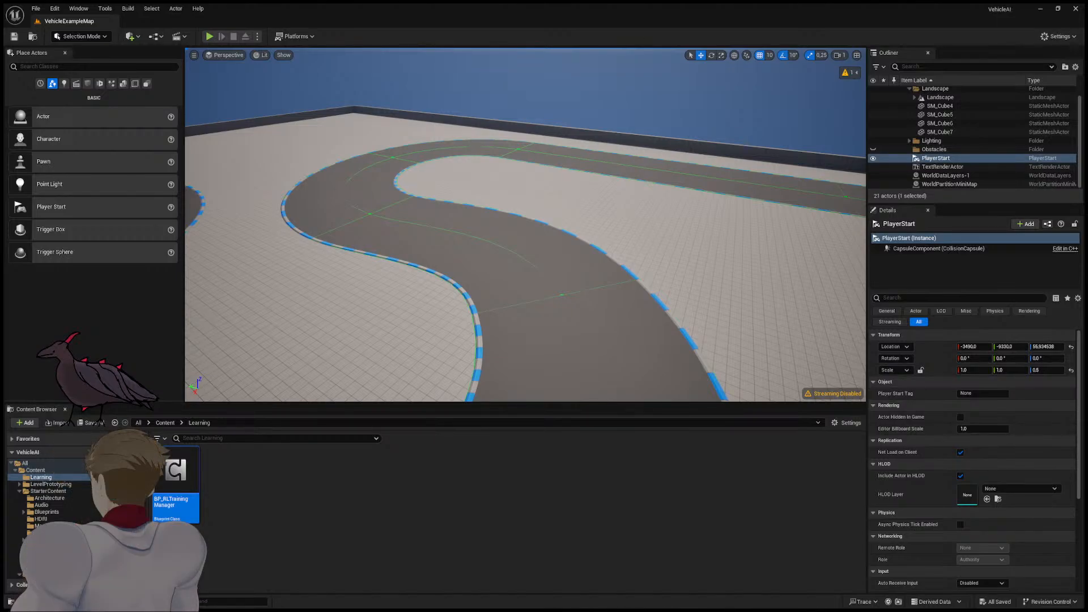
Step: Try to add BP_RLTrainingManager from the Learning folder to the VehicleExampleMap level
left_click(351, 532)
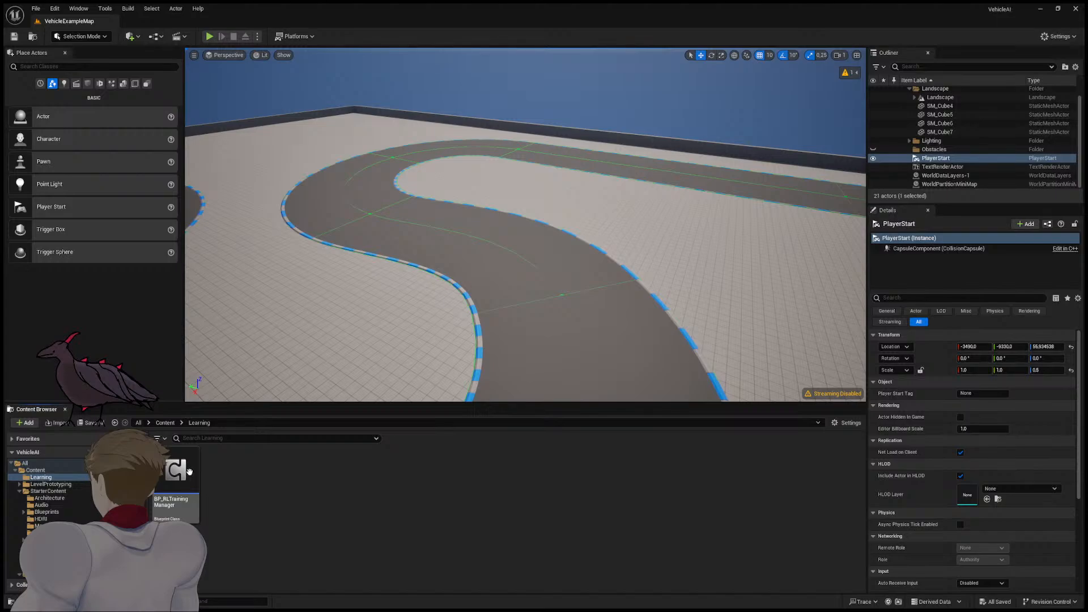
scroll(997, 131, "up", 1)
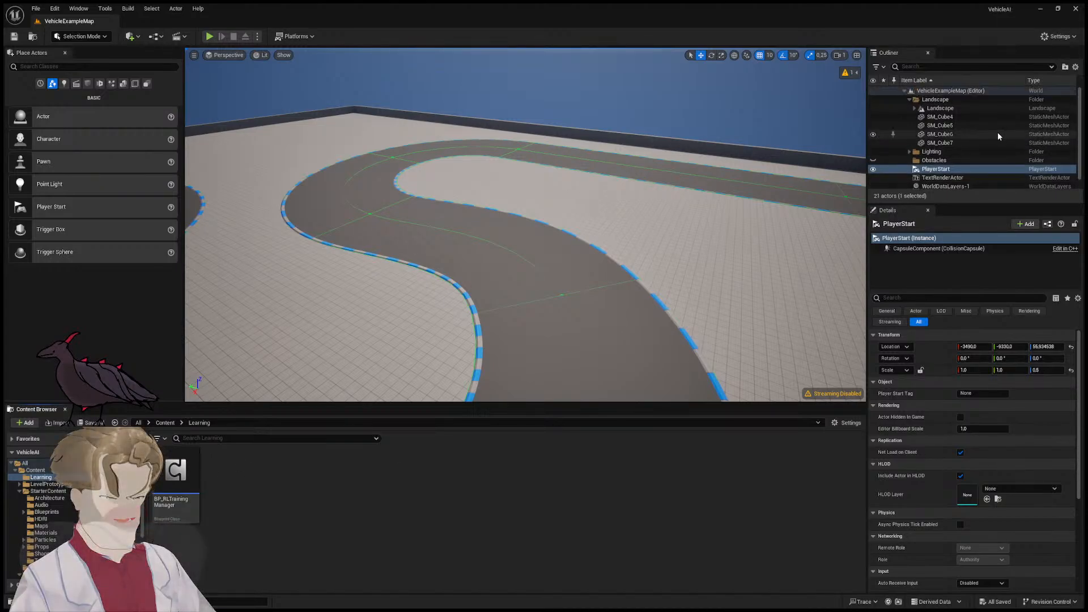
left_click(176, 482)
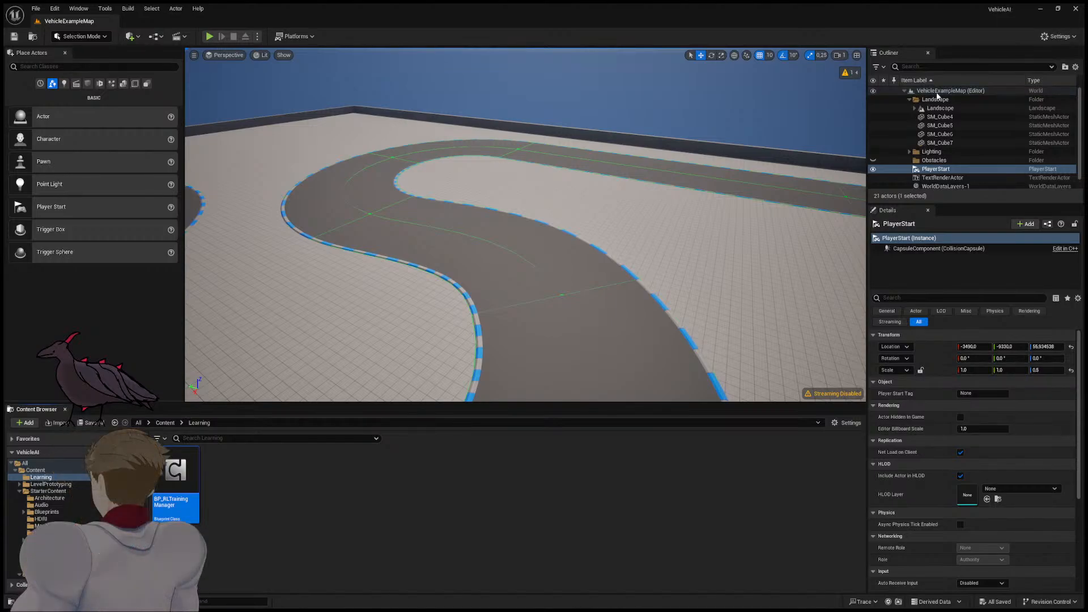
scroll(944, 184, "down", 1)
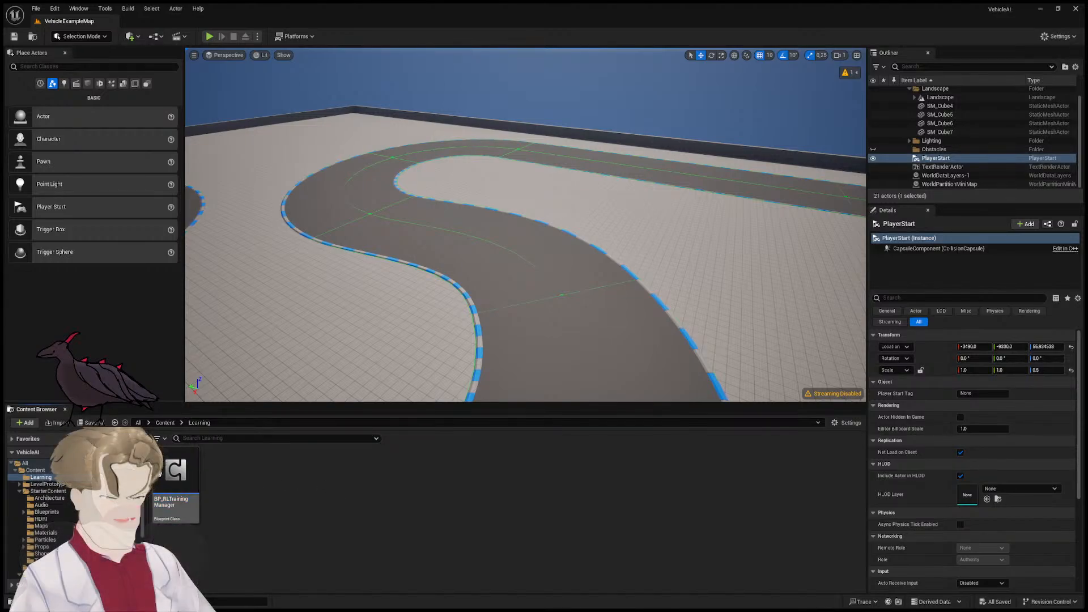
left_click_drag(186, 458, 213, 479)
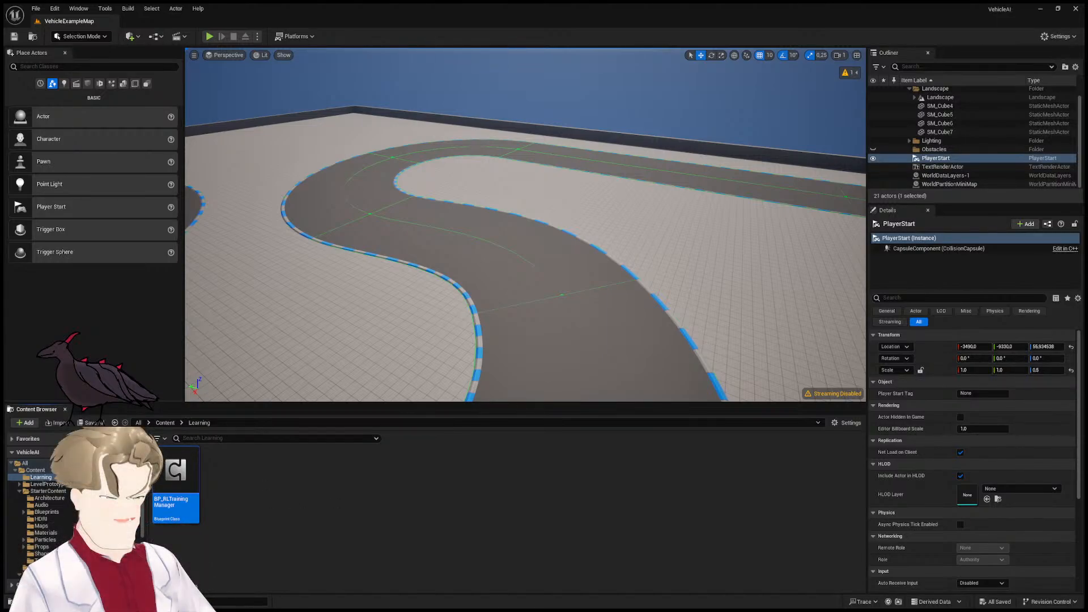
left_click(264, 476)
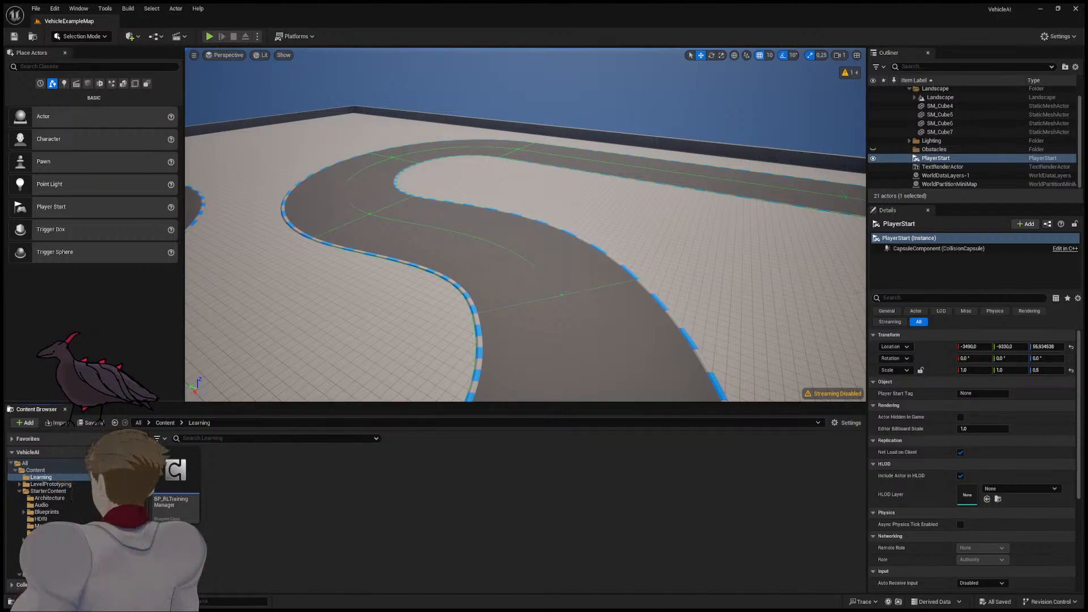
scroll(947, 148, "up", 1)
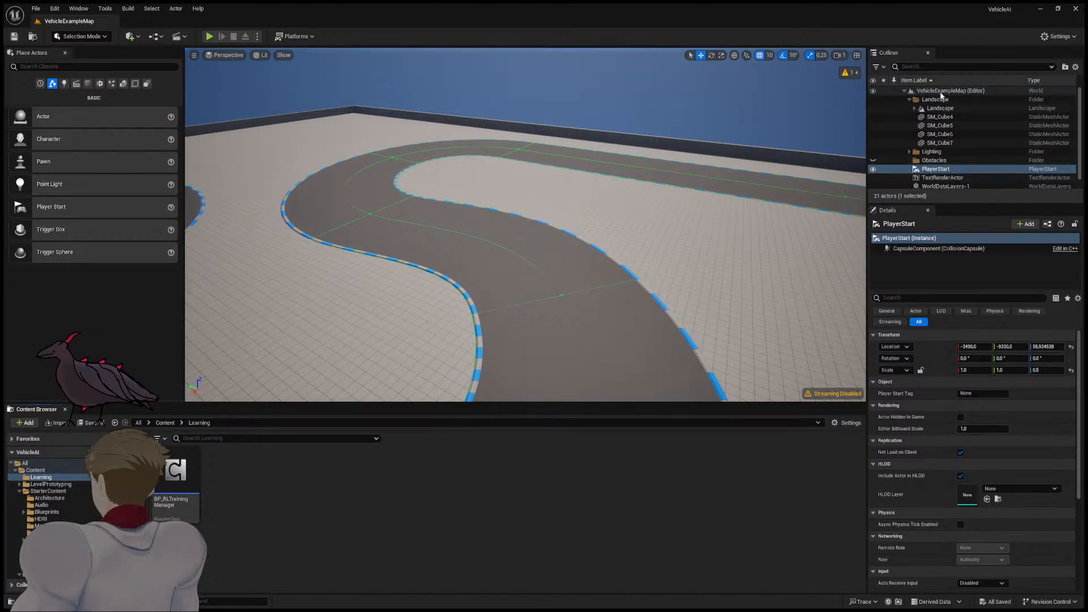
left_click(173, 471)
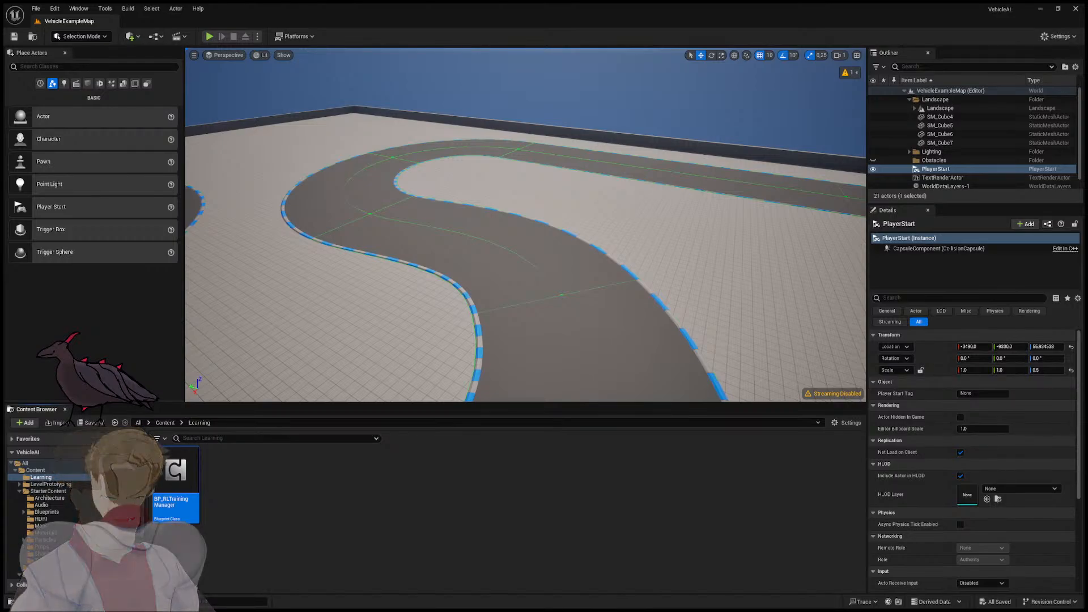
left_click(465, 260)
scroll(448, 248, "down", 3)
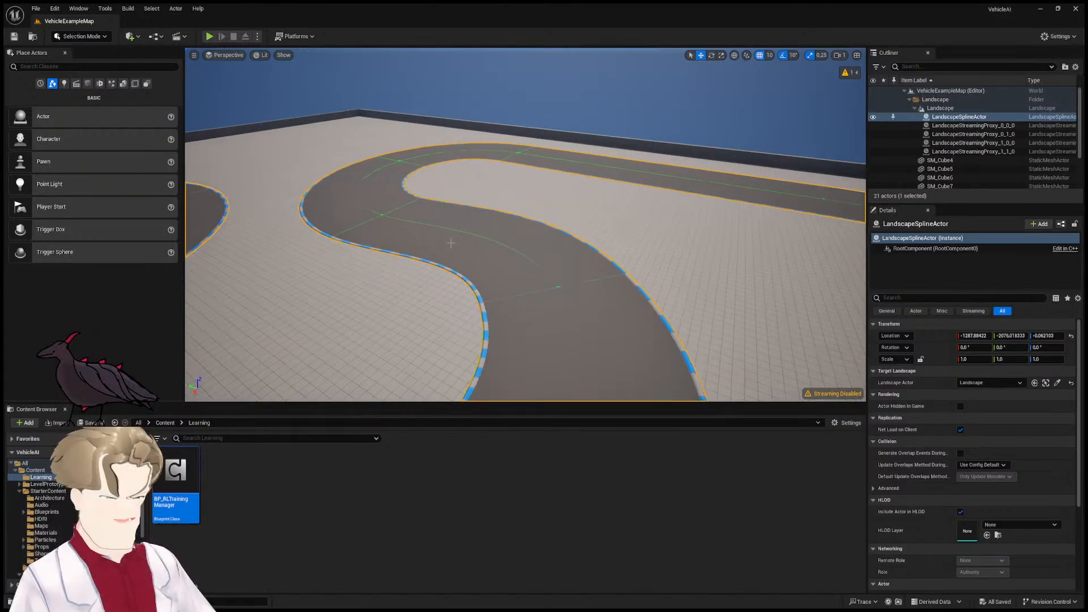
left_click(533, 345)
scroll(341, 329, "down", 1)
scroll(340, 329, "up", 2)
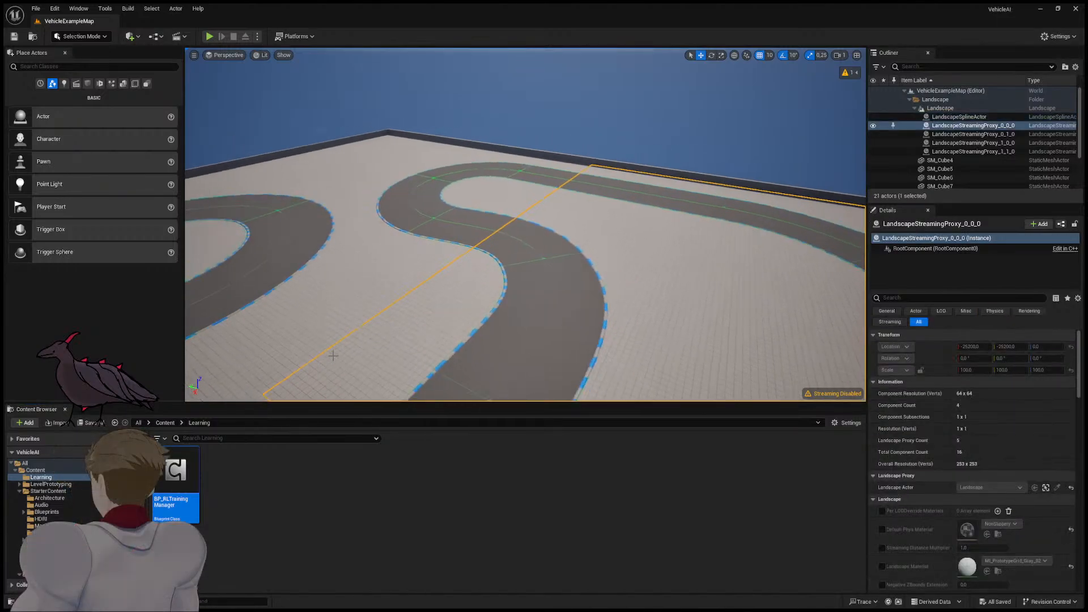
left_click(179, 462)
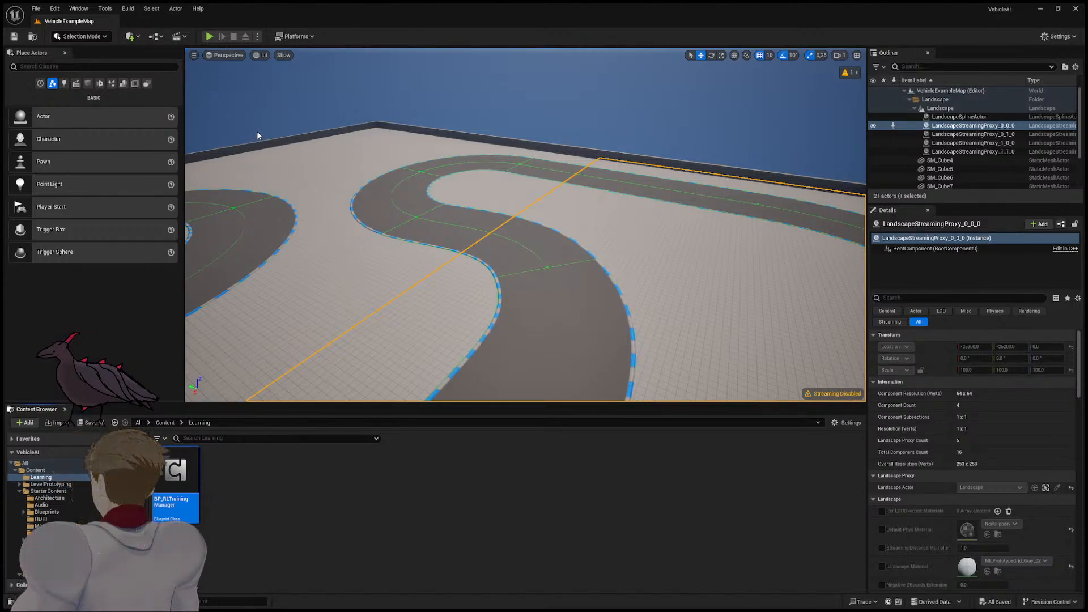
left_click(417, 553)
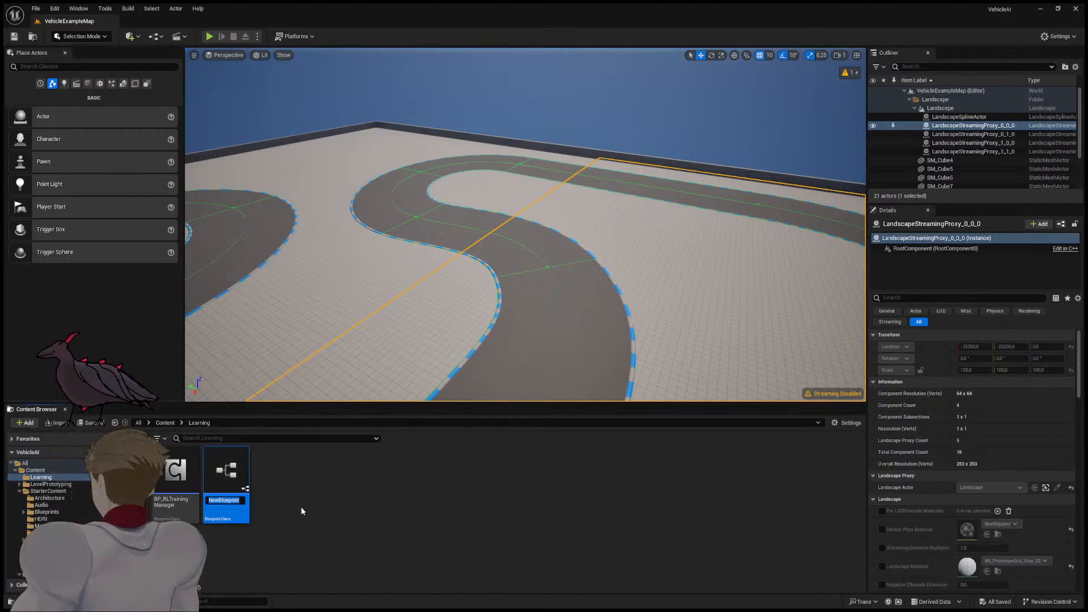
Step: Create a throwaway Blueprint Class named wompw in the Learning folder and delete it
type("wompw")
key("Return")
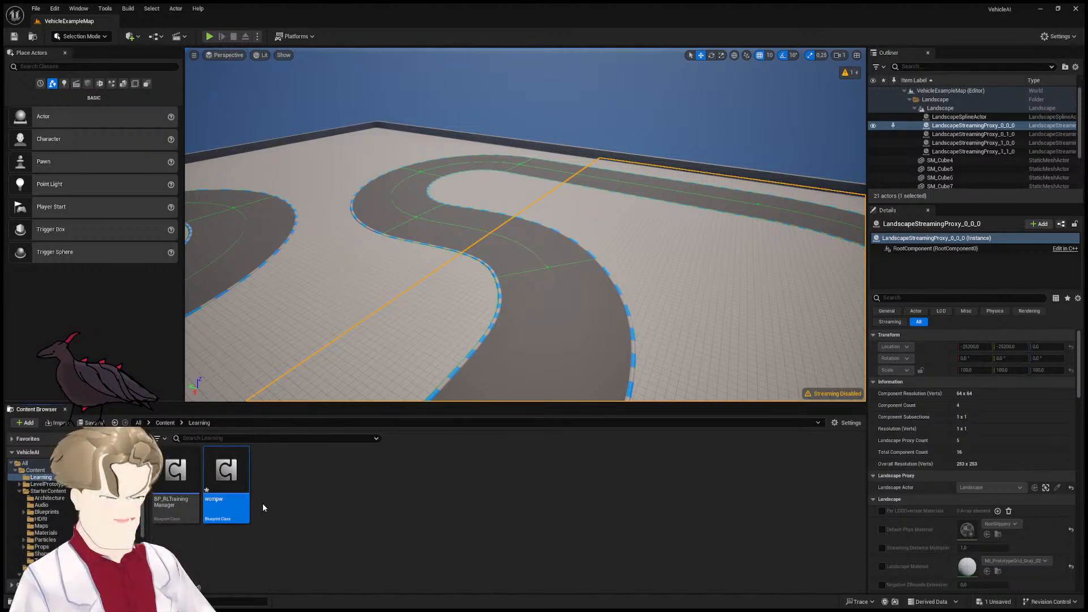
key("Delete")
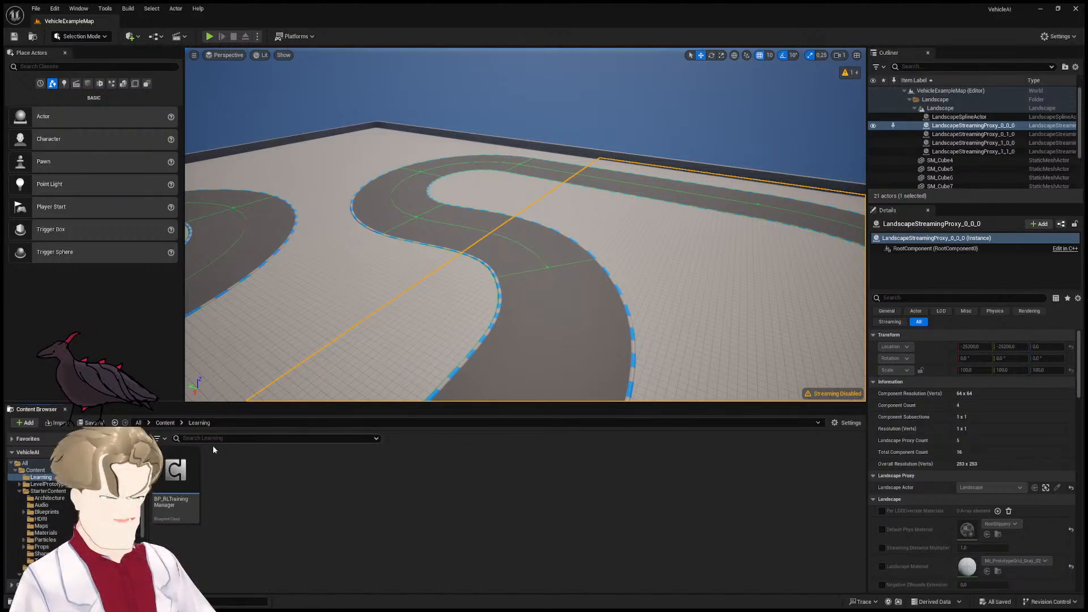
Step: Create an Actor Blueprint Class in the Learning folder and name it BP_RLTrainingManagerR
left_click(169, 475)
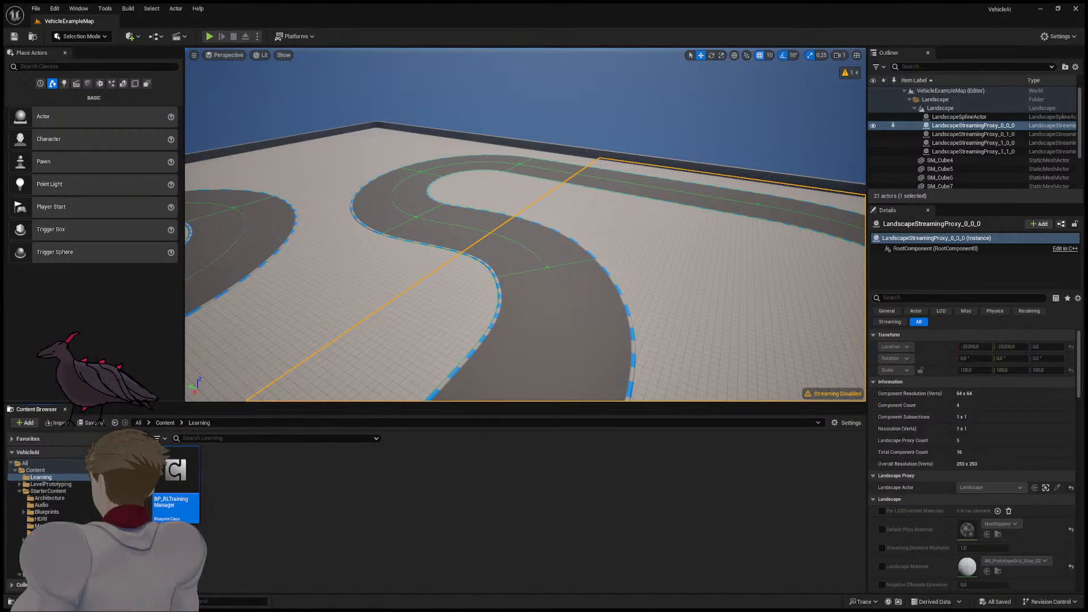
left_click(297, 536)
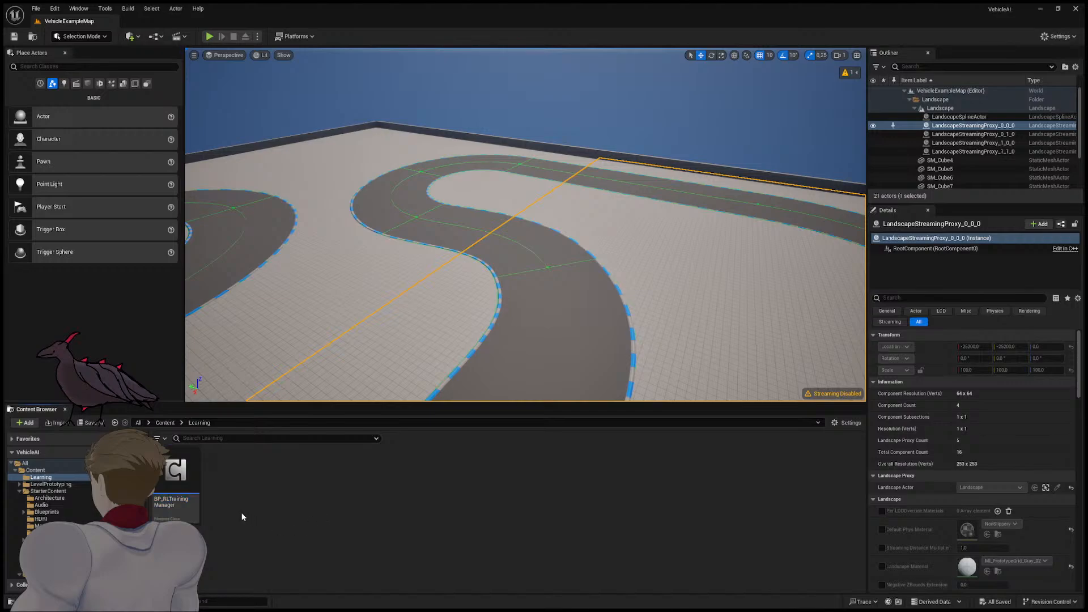
left_click(484, 237)
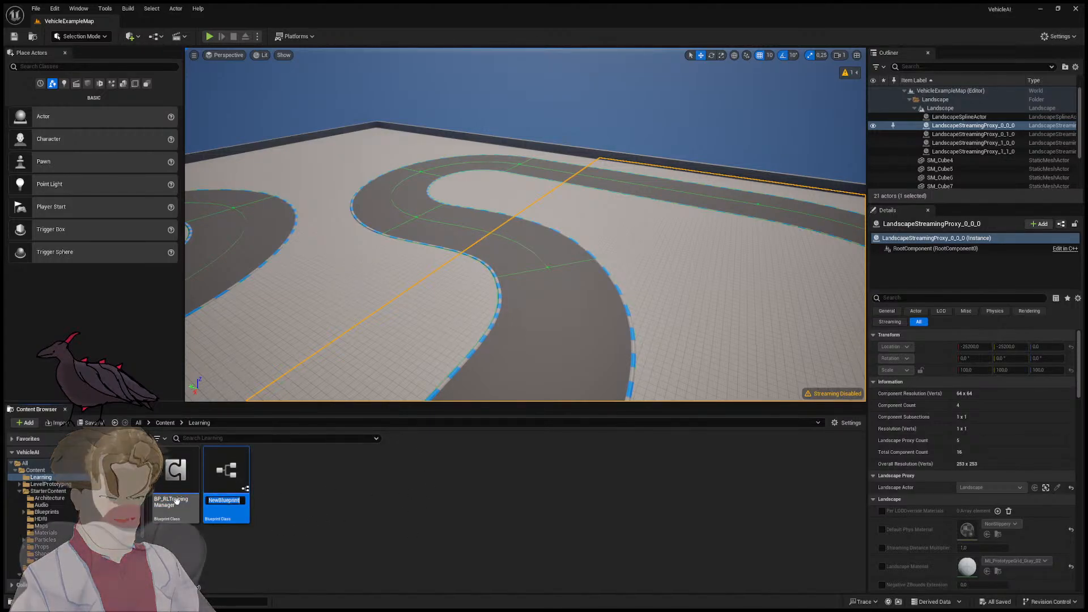
left_click(174, 516)
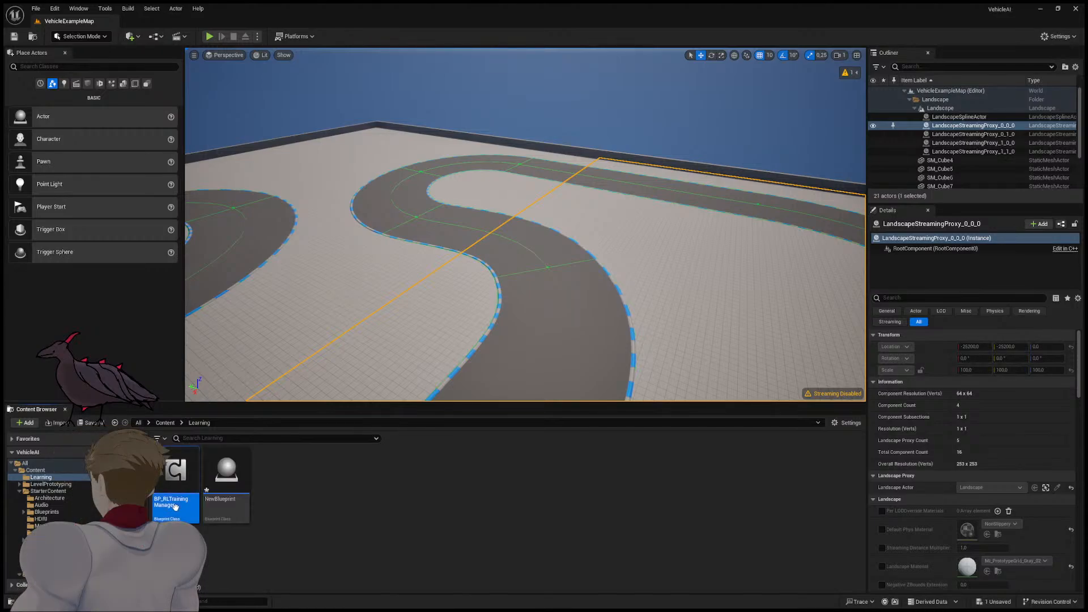
left_click(175, 516)
left_click(230, 501)
left_click(231, 502)
key("ctrl+v")
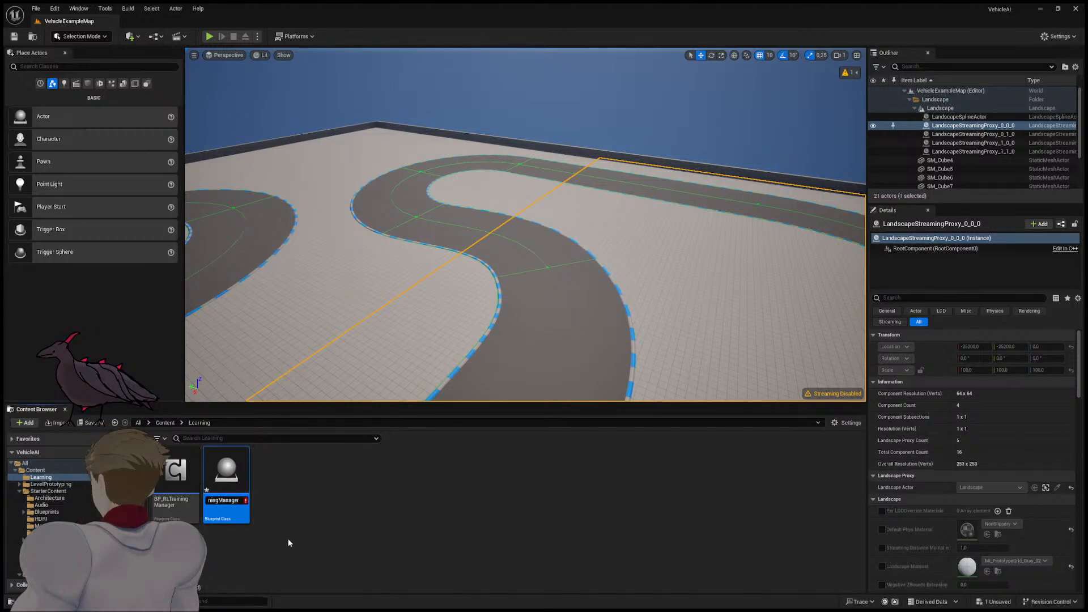
type("R")
key("Return")
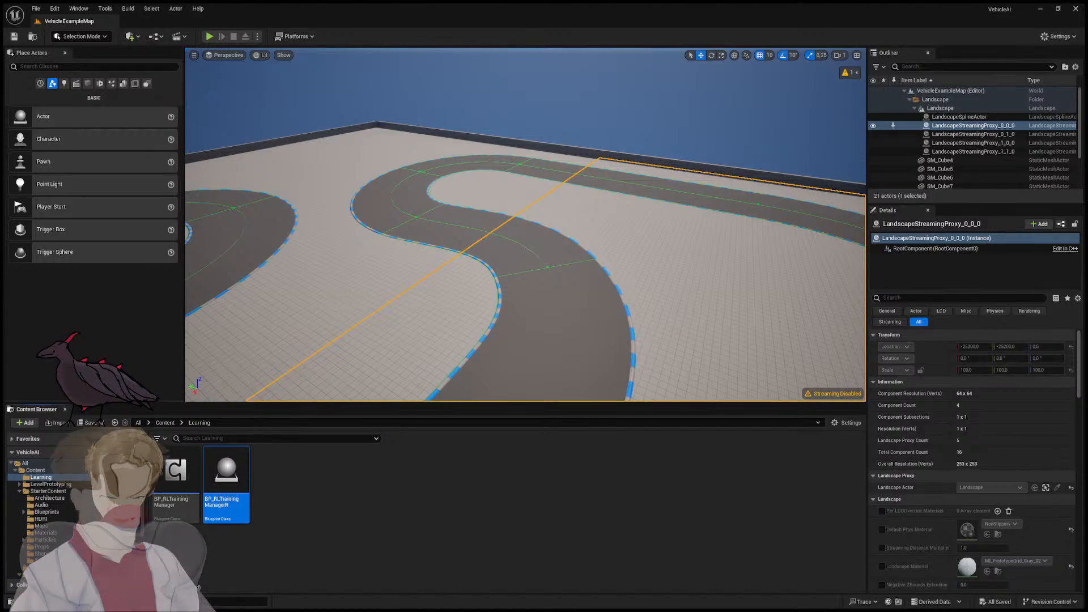
Step: Place BP_RLTrainingManagerR in the level on the road surface just before the S-curve and save the level
left_click_drag(226, 481, 550, 344)
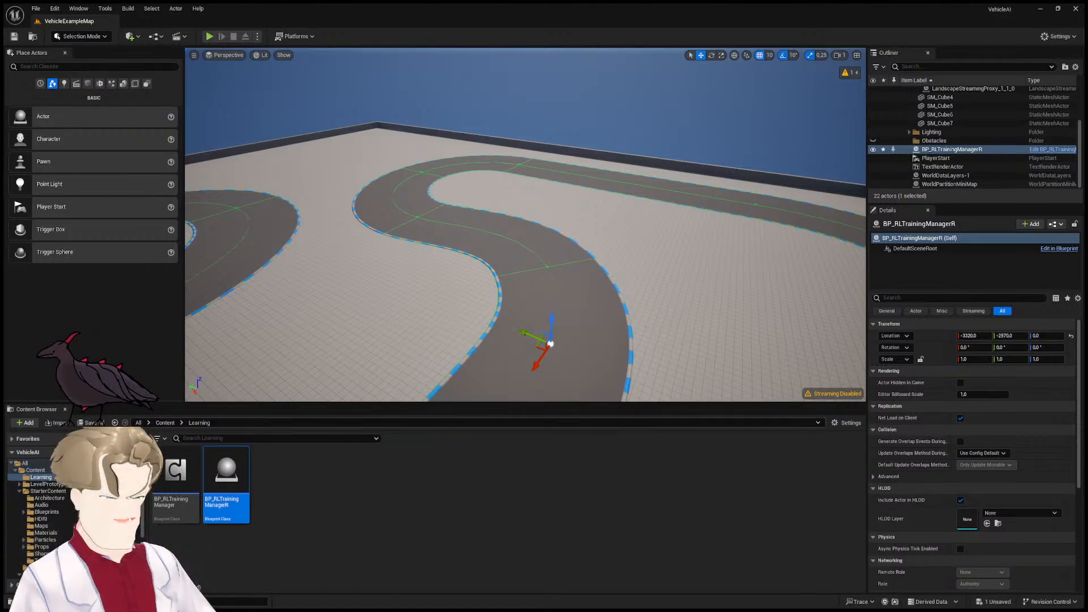
left_click(318, 507)
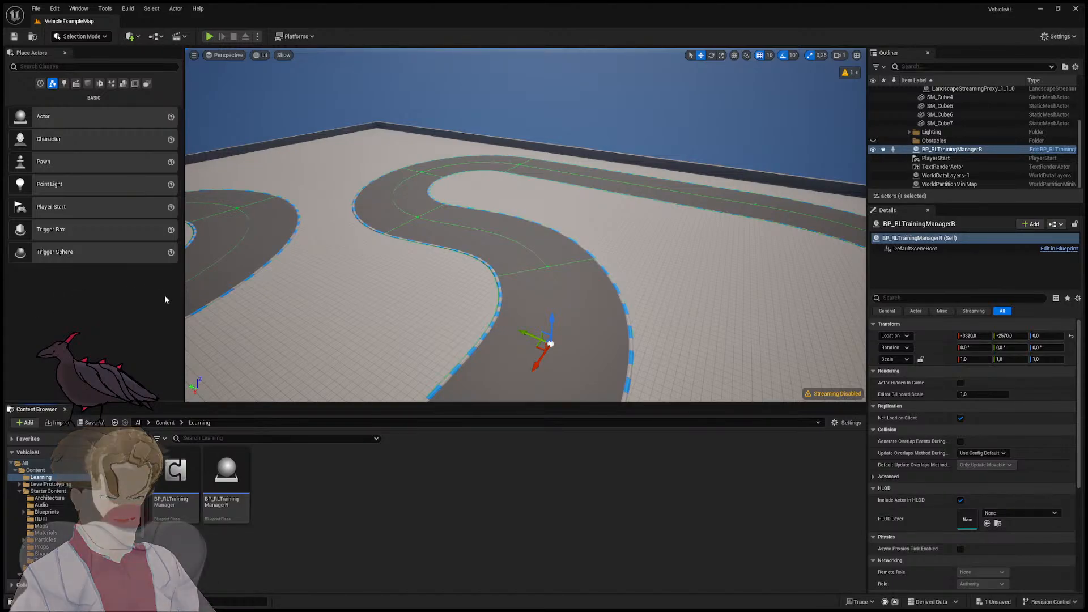
left_click(245, 295)
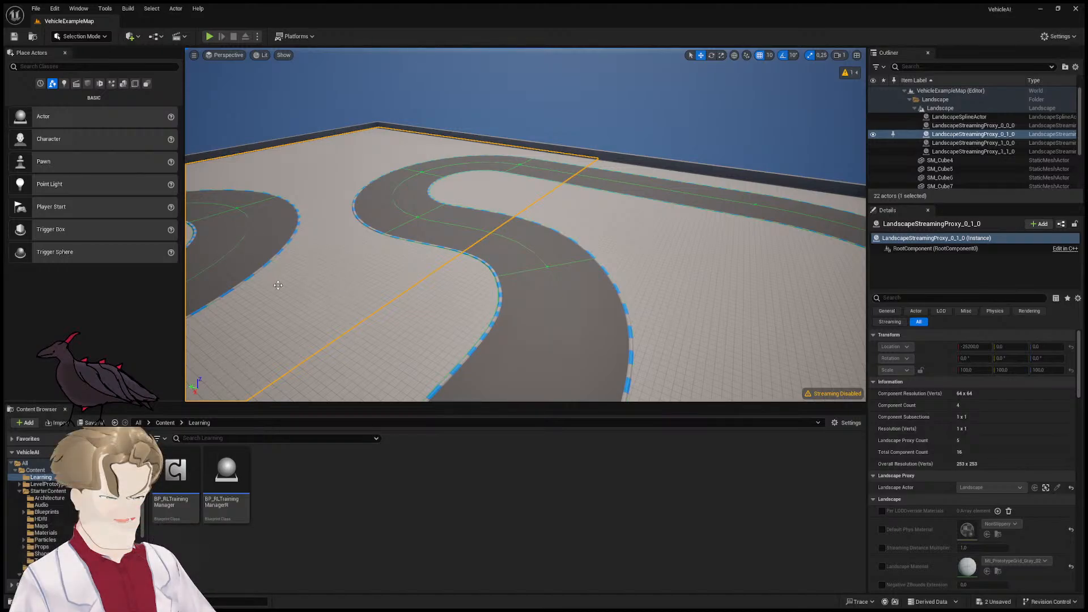
key("ctrl+s")
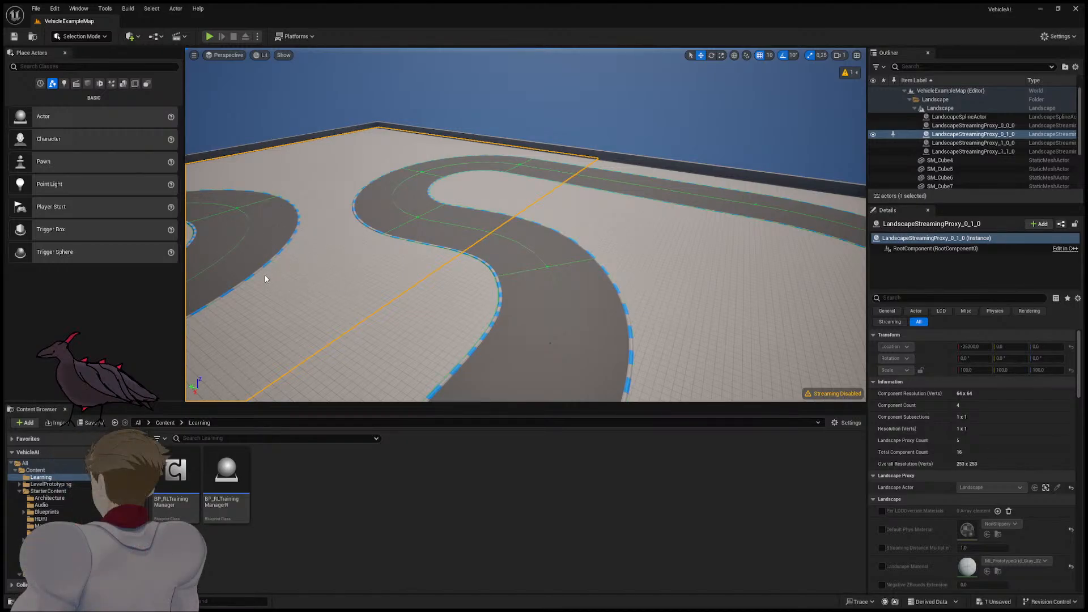